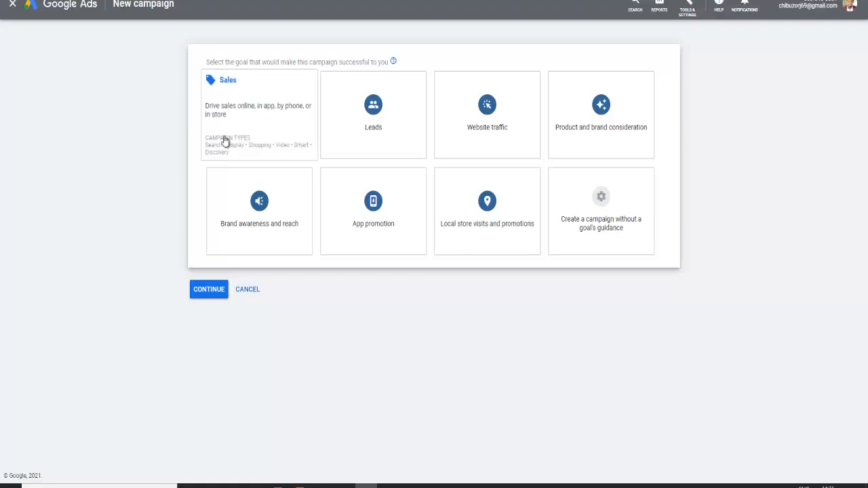
Choose Website traffic as the campaign goal and Video as the campaign type
click(502, 124)
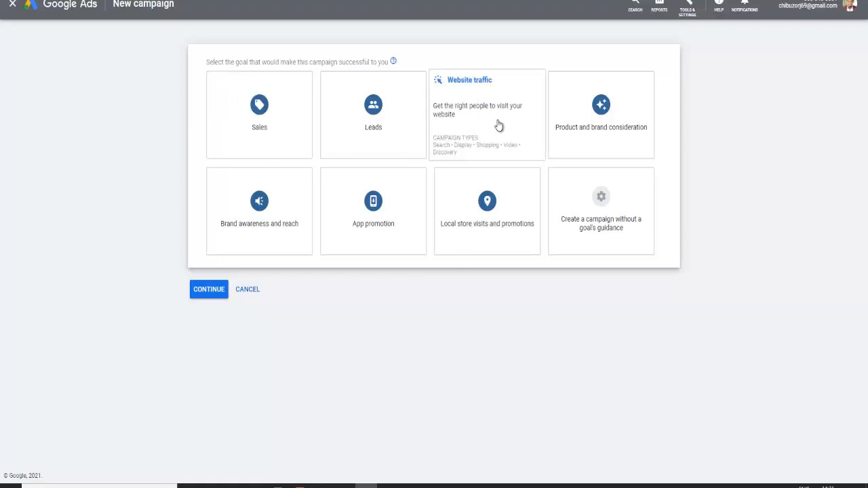
scroll(469, 148, down, 1)
scroll(444, 164, down, 1)
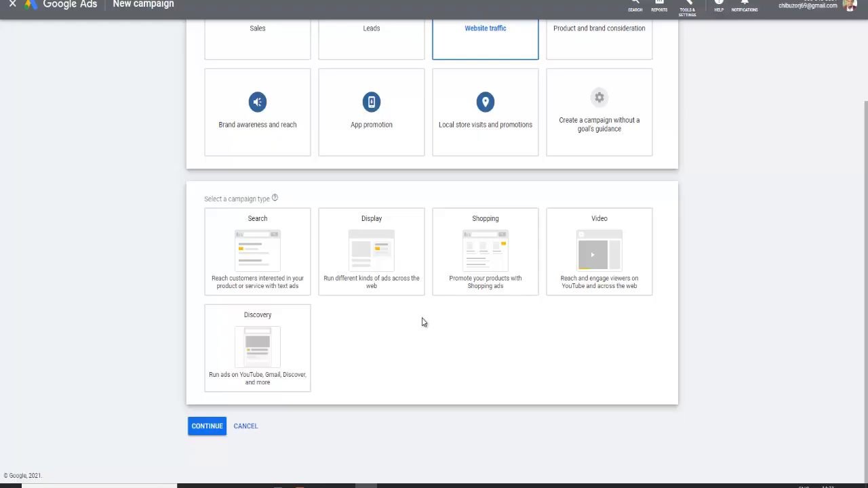
mouse_move(587, 228)
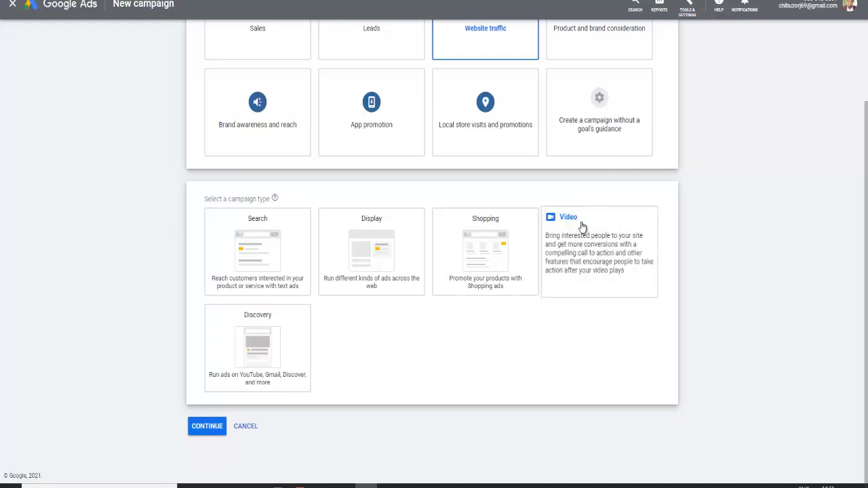
click(606, 249)
scroll(737, 243, up, 2)
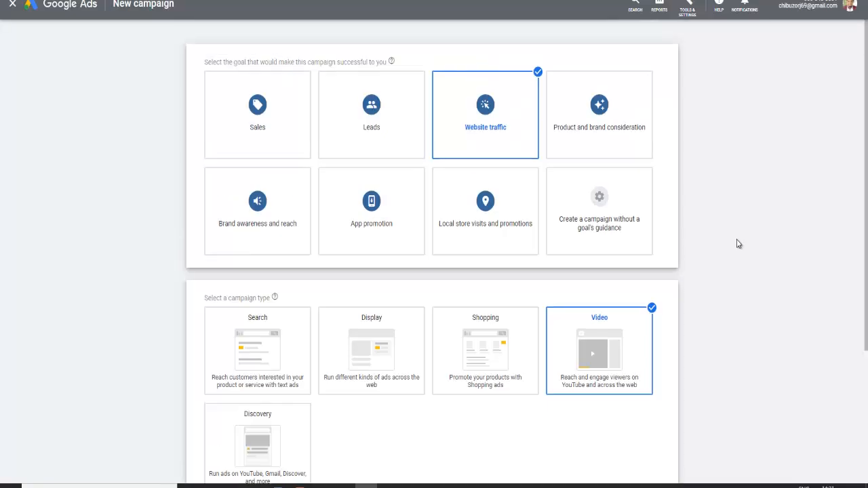
Look over the other campaign goals and types, and continue to the settings of the new video campaign
mouse_move(485, 163)
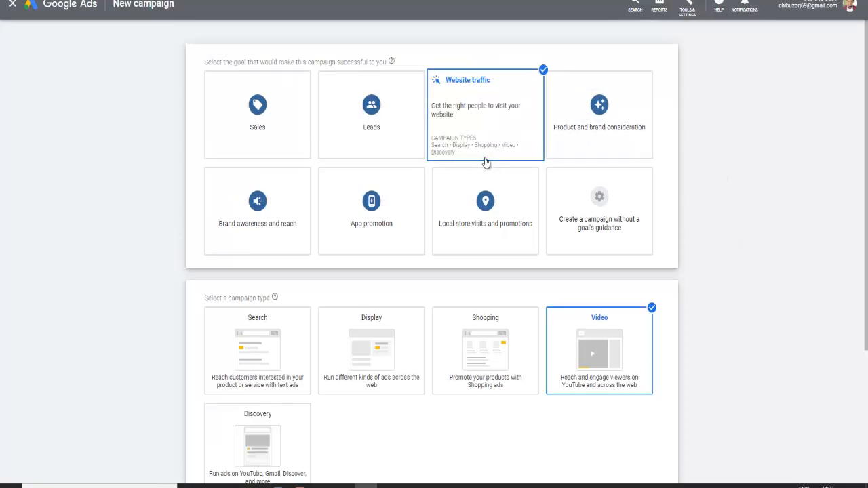
mouse_move(243, 140)
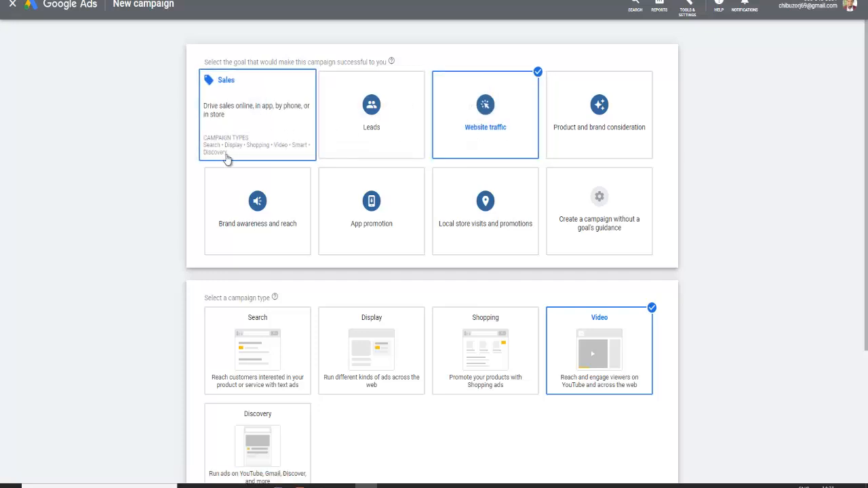
mouse_move(381, 138)
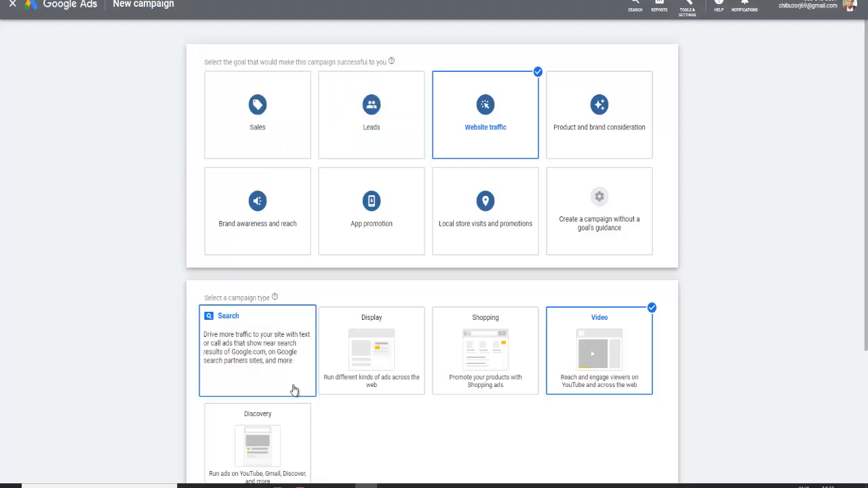
mouse_move(519, 375)
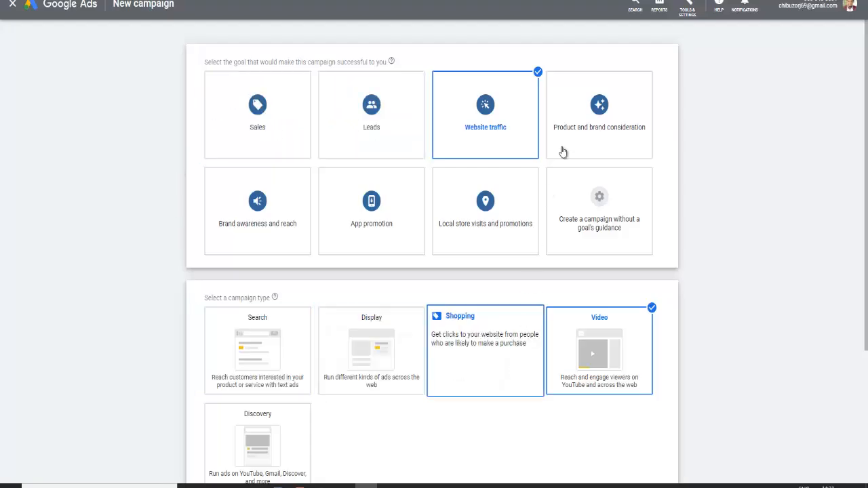
mouse_move(459, 124)
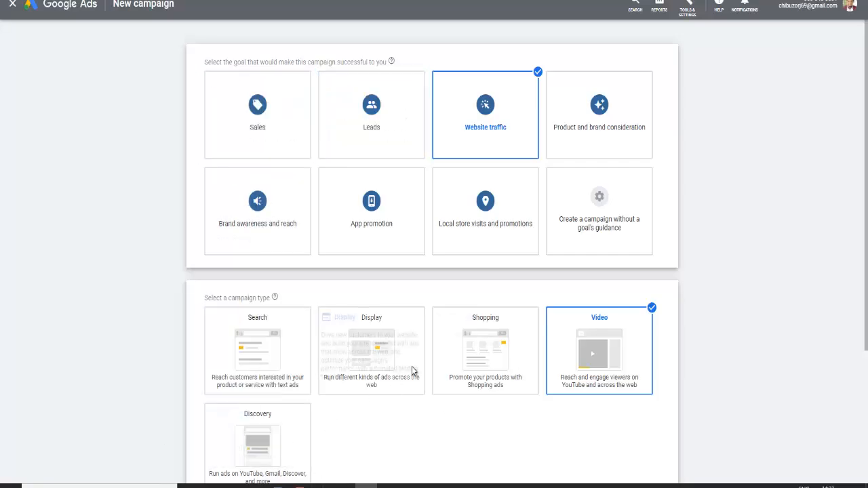
scroll(412, 367, down, 3)
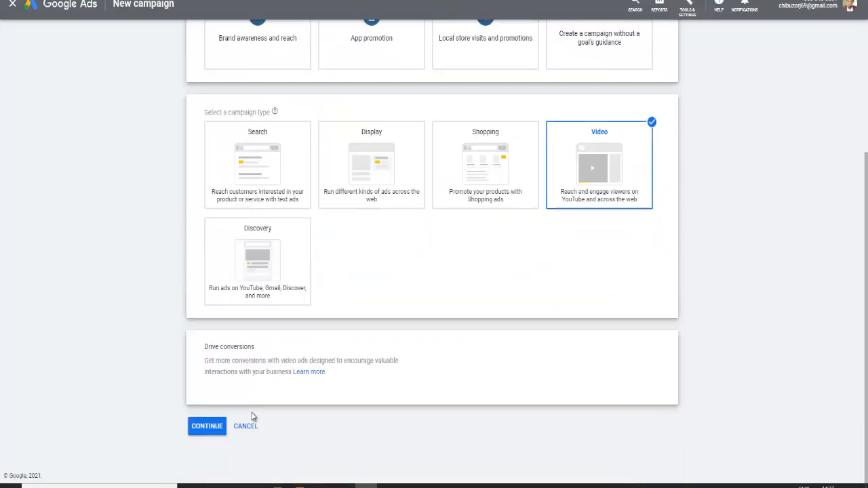
click(205, 433)
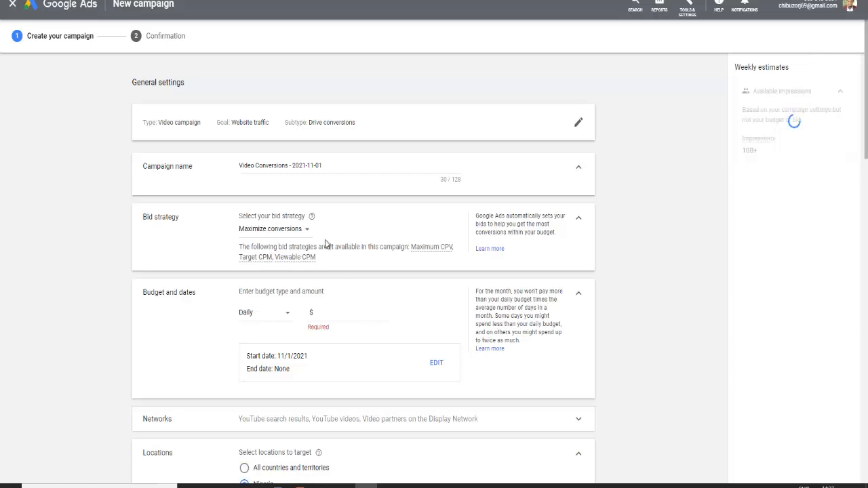
Shorten the campaign name to "Video"
click(327, 168)
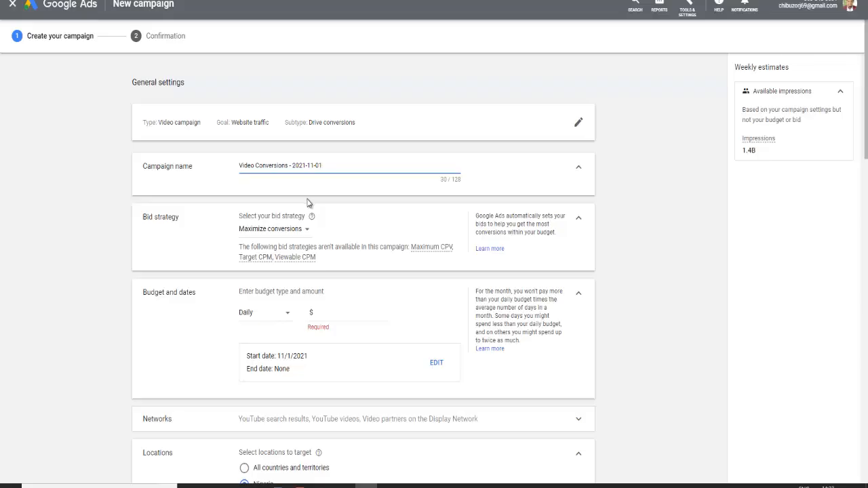
drag(324, 165, 257, 163)
key(BackSpace)
click(209, 185)
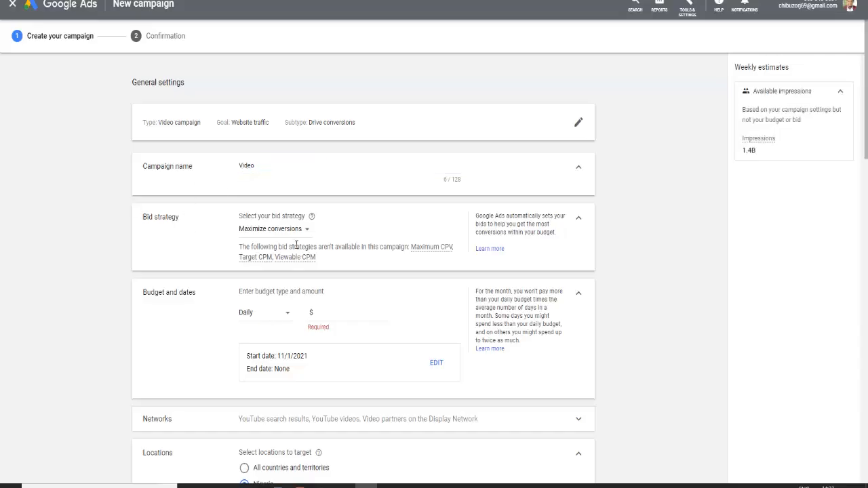
Examine the available bid strategies, Target CPA and Maximize conversions, and the ones listed as unavailable for this campaign
scroll(286, 193, down, 2)
scroll(237, 192, up, 1)
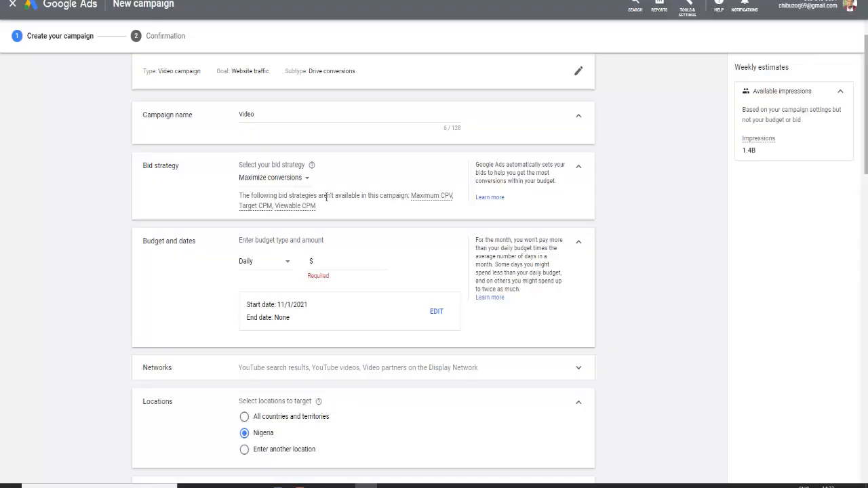
click(274, 179)
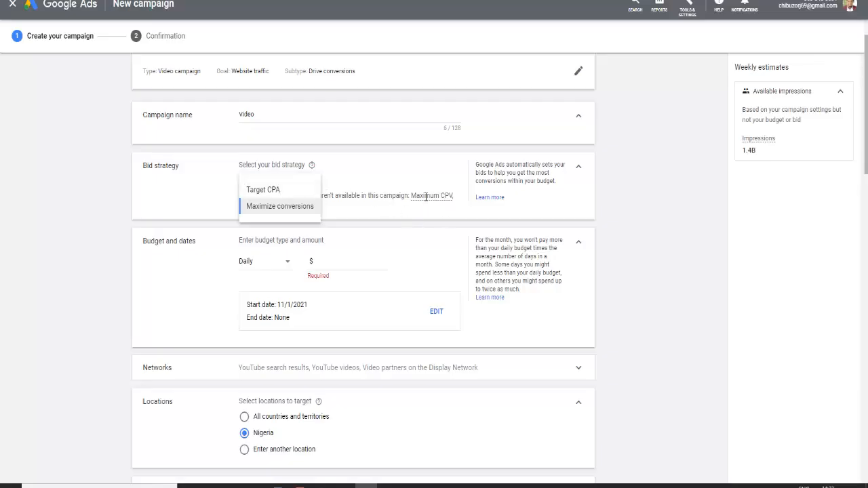
mouse_move(435, 196)
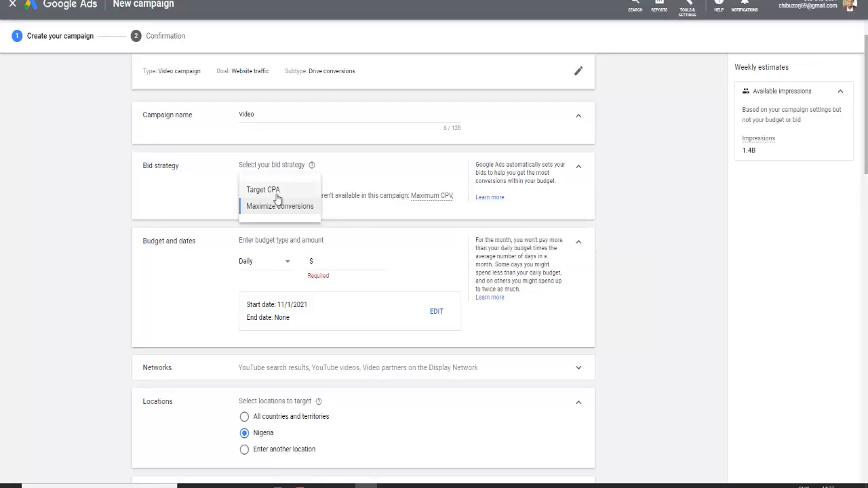
click(381, 213)
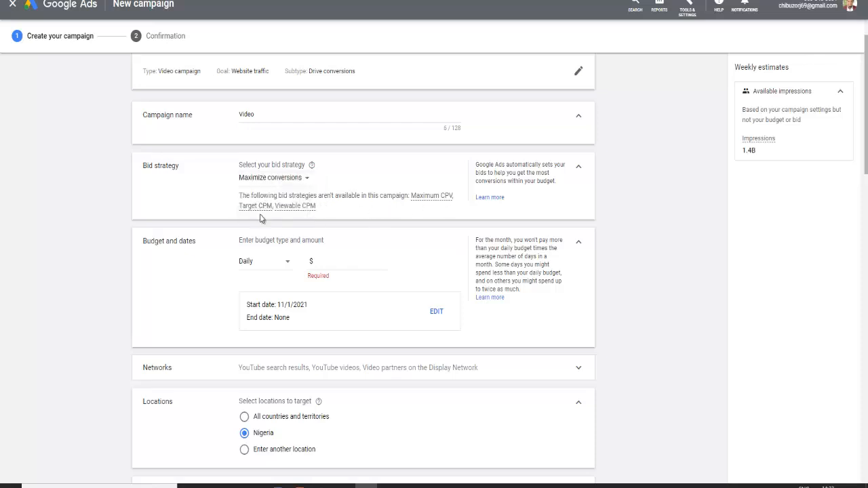
mouse_move(266, 210)
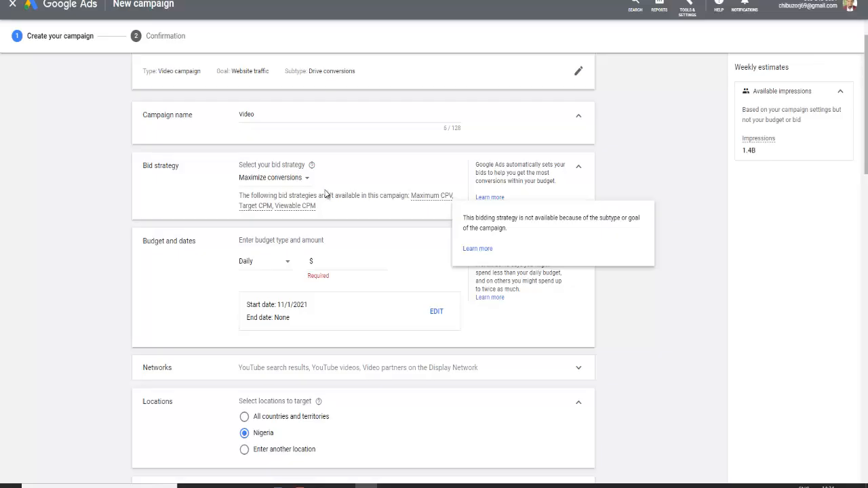
click(274, 185)
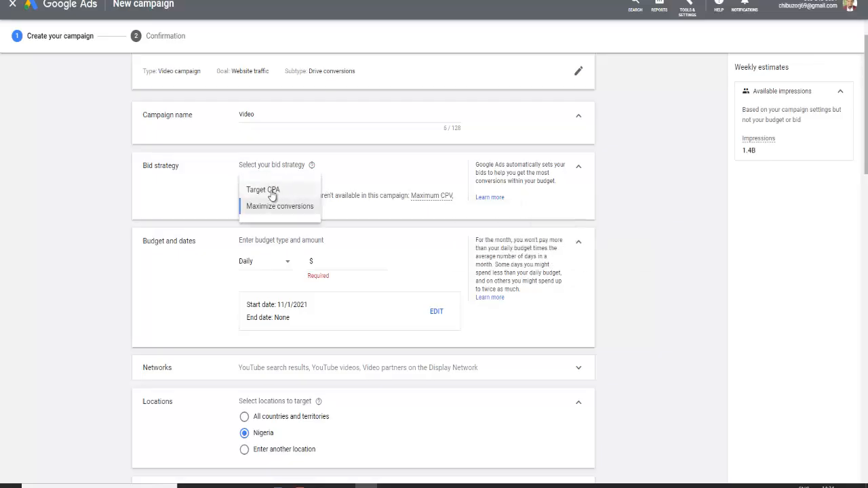
click(228, 196)
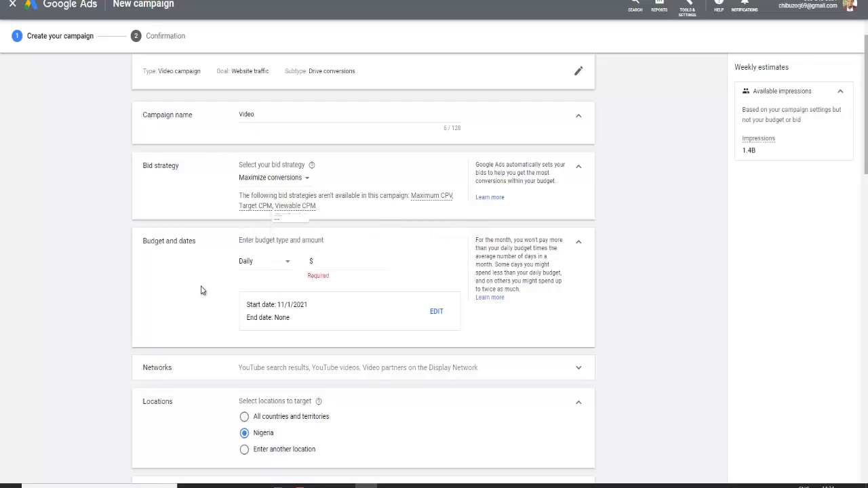
click(279, 178)
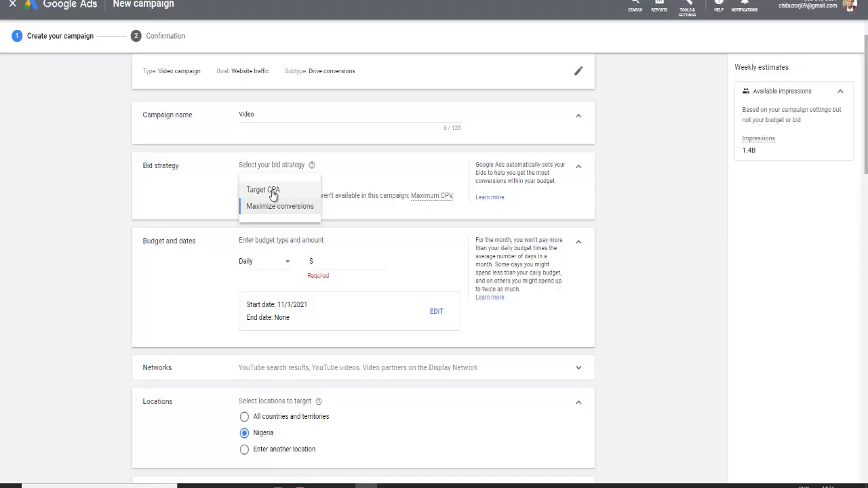
click(210, 207)
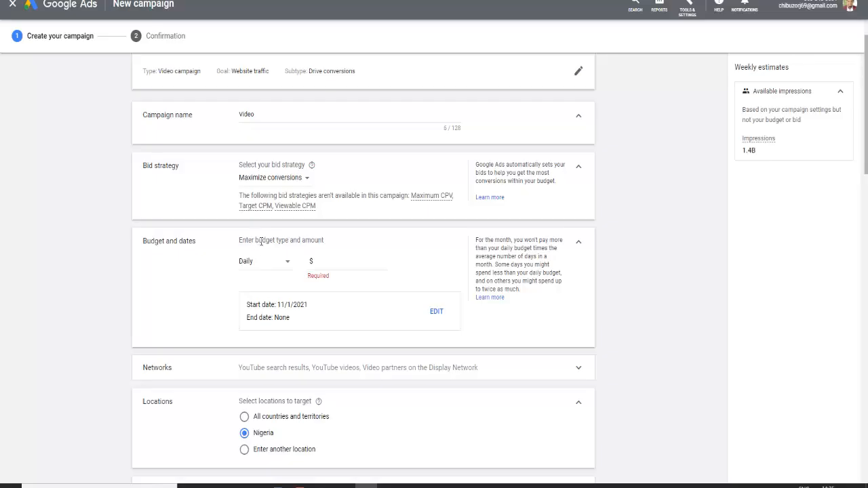
Set the campaign's daily budget to $10.00
click(335, 264)
text(10.00)
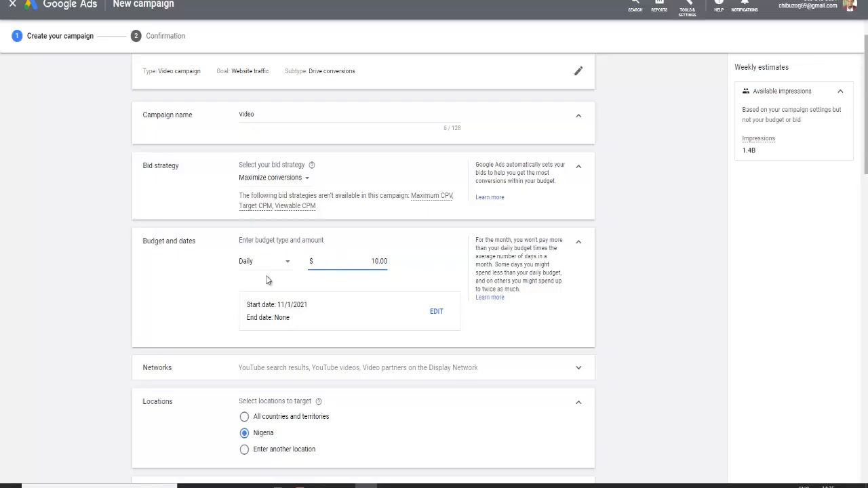
click(219, 290)
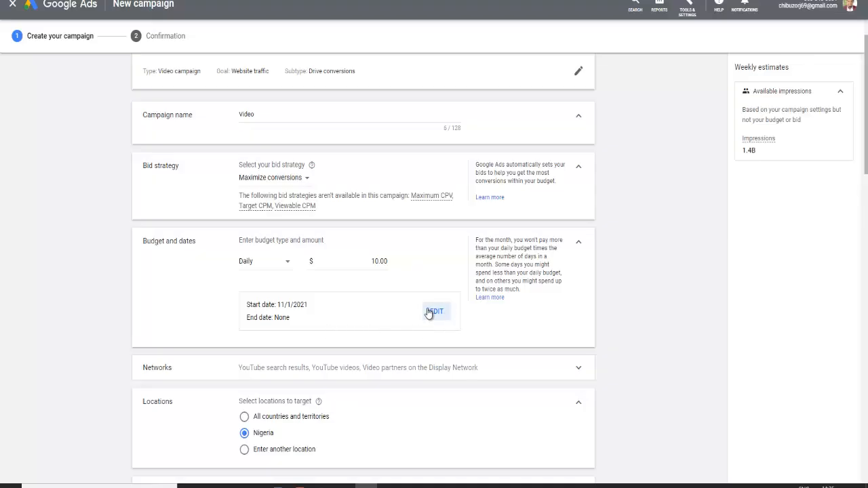
Expand the Networks settings to examine where the ads can appear, and collapse them again
scroll(427, 314, down, 2)
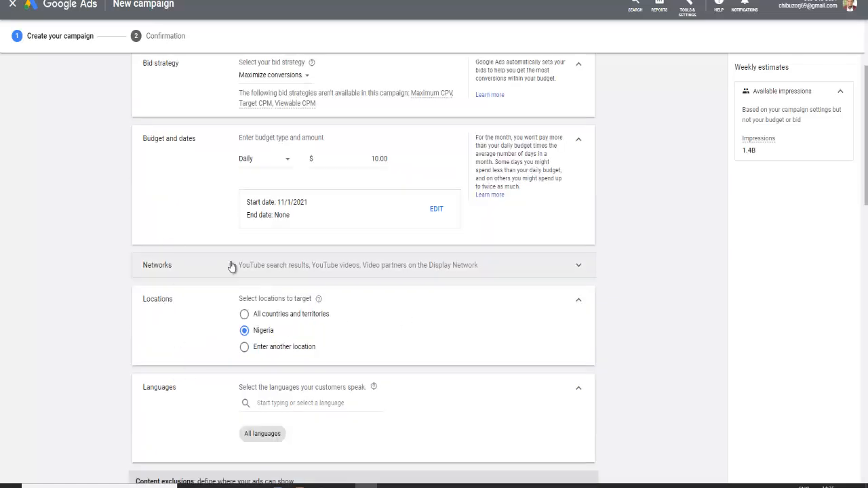
click(357, 272)
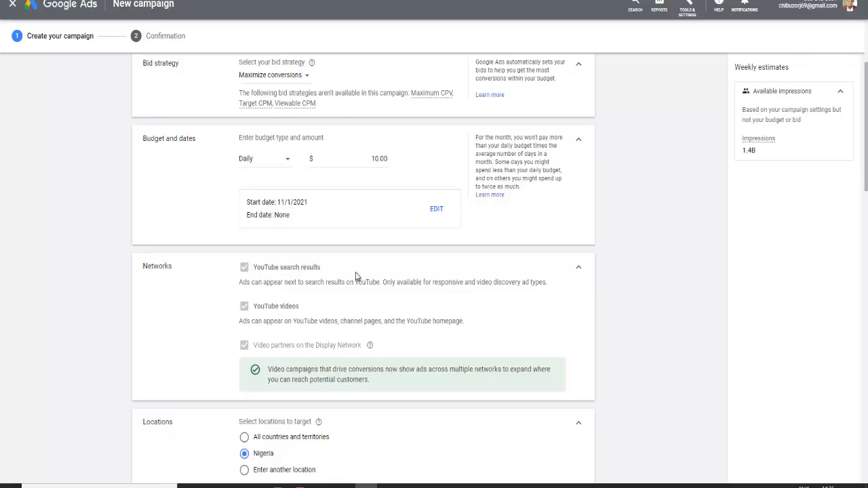
click(580, 272)
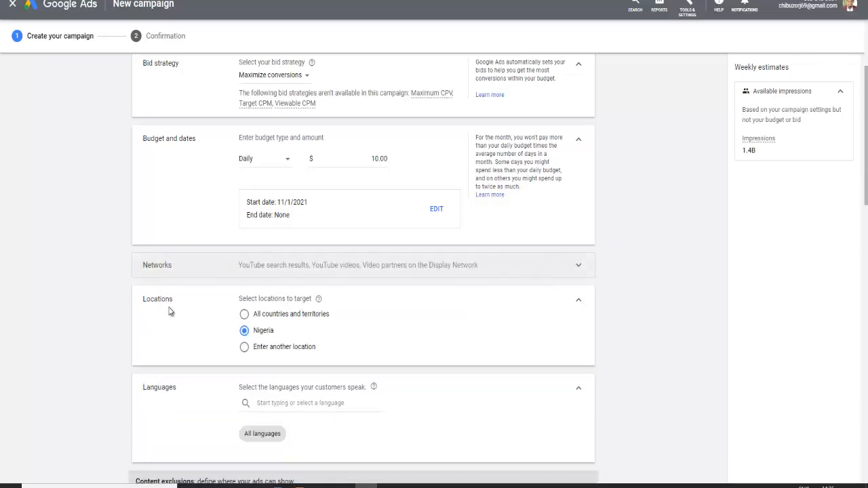
Try to target another location by searching for "ca"
click(268, 348)
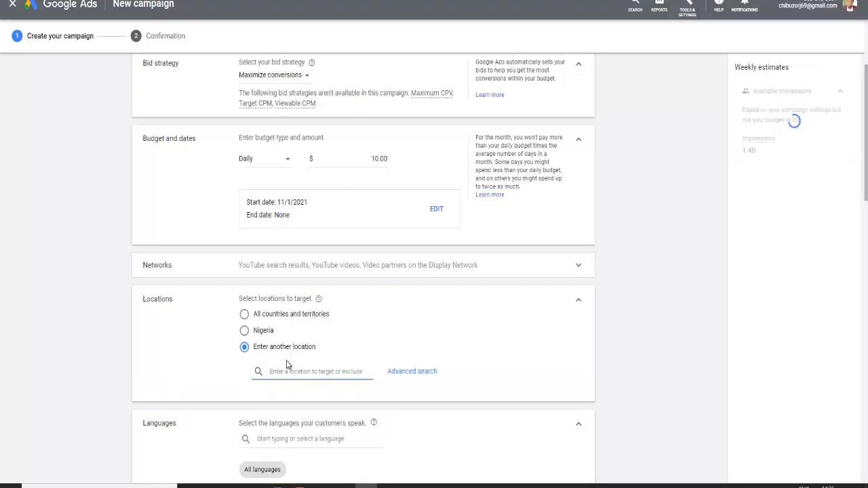
text(u)
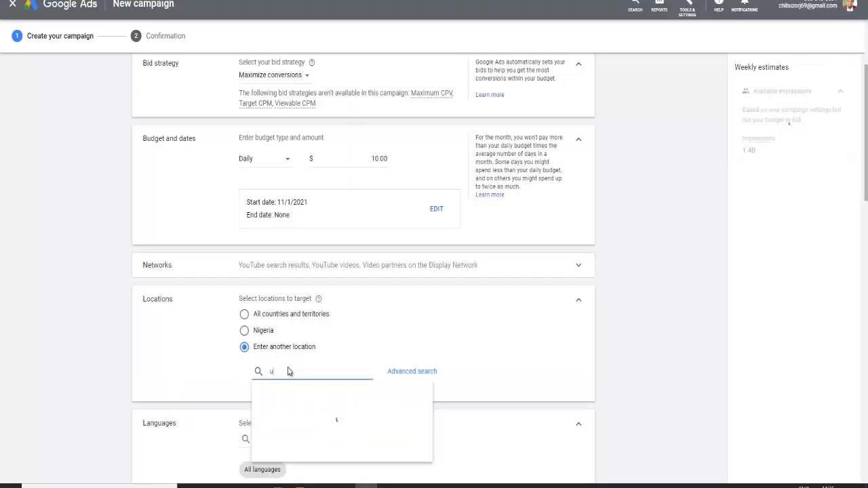
key(BackSpace)
text(ca)
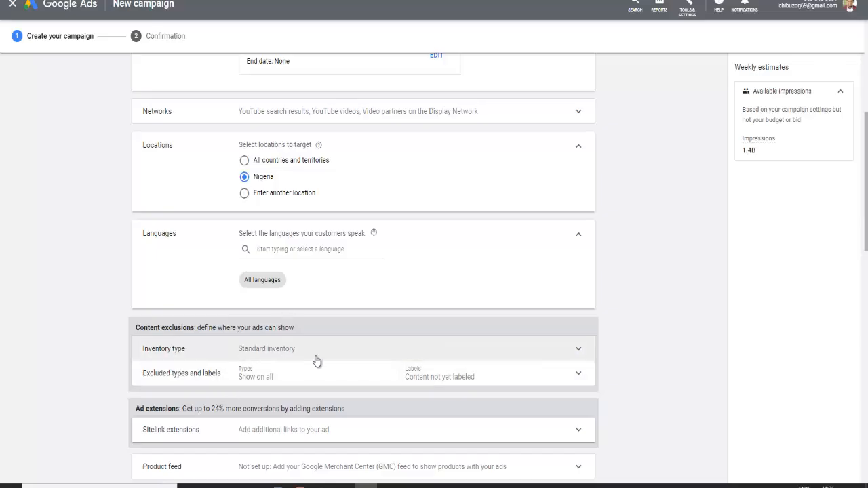
Examine the inventory type choices and the excluded types and labels under the content exclusions, collapsing each section again
click(252, 356)
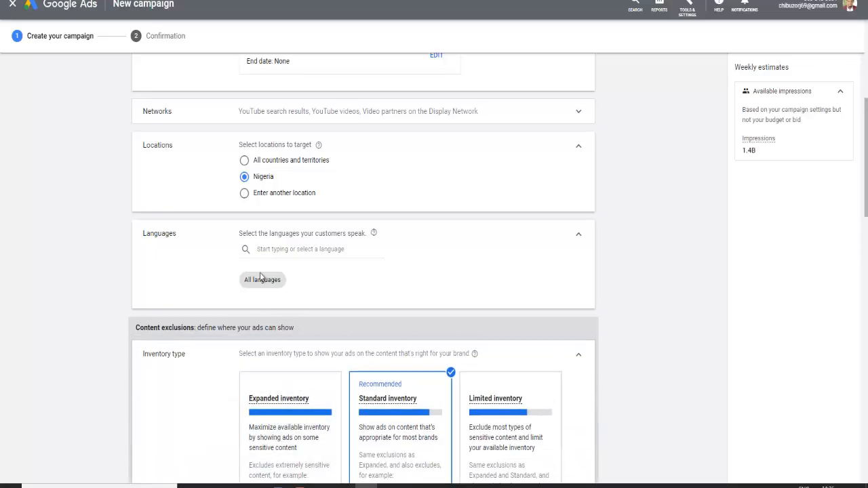
scroll(258, 289, down, 2)
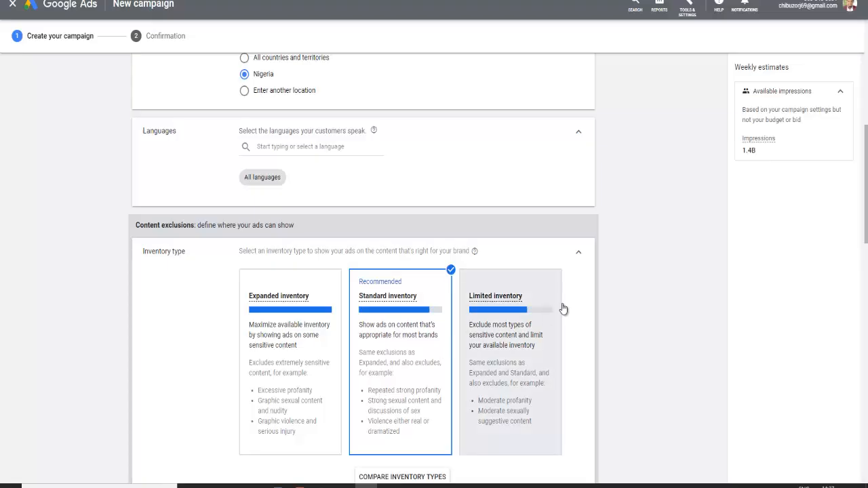
click(579, 252)
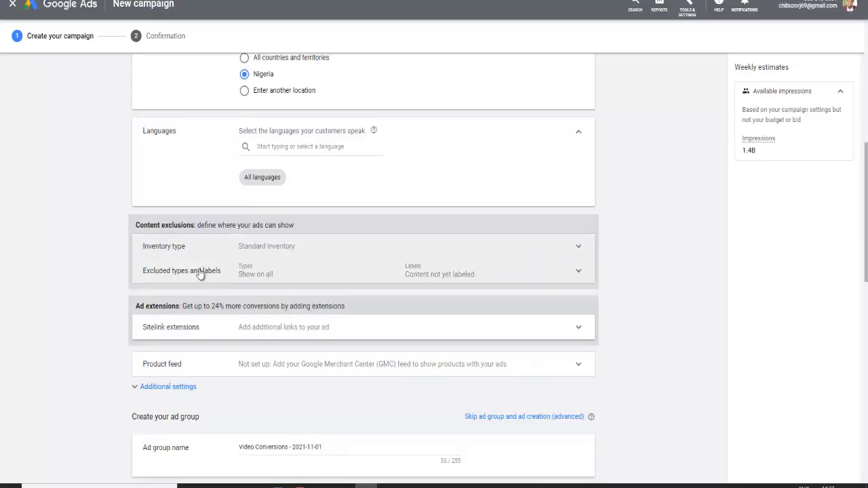
click(305, 285)
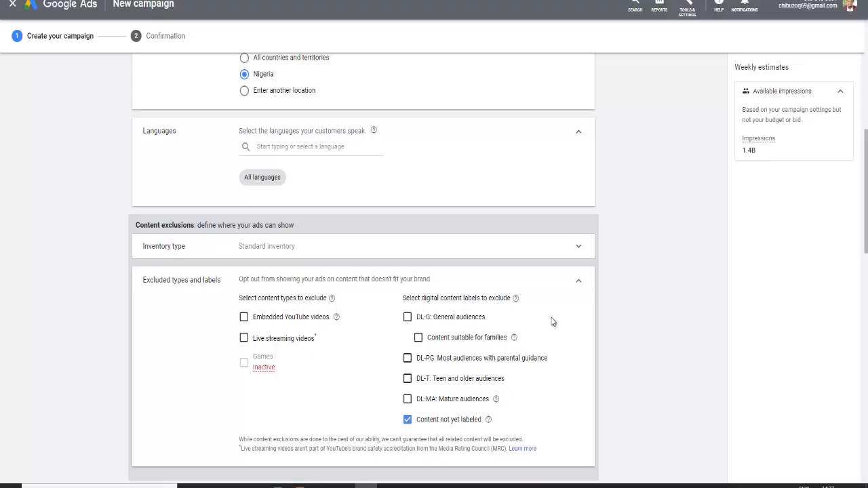
click(579, 283)
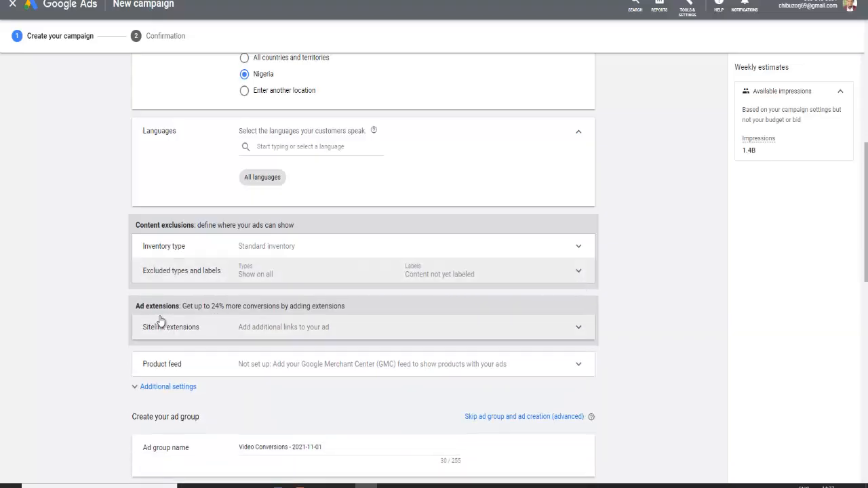
Examine the sitelink extensions and product feed settings, collapsing each section again
click(238, 332)
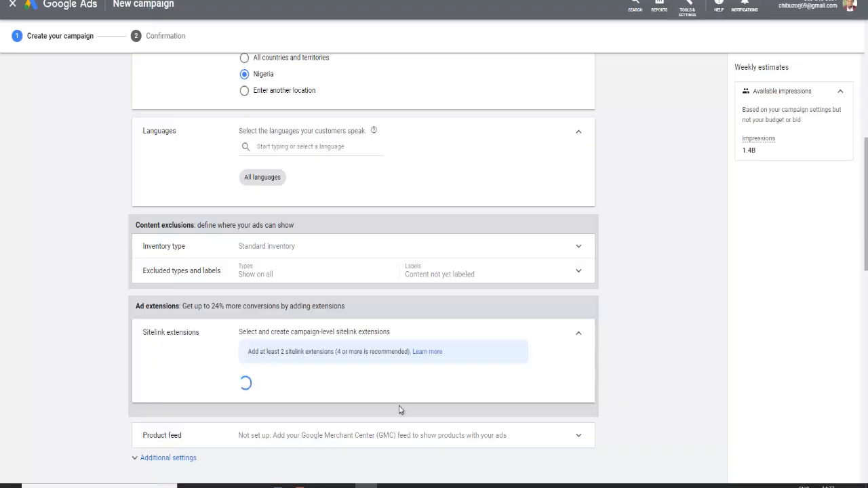
click(580, 338)
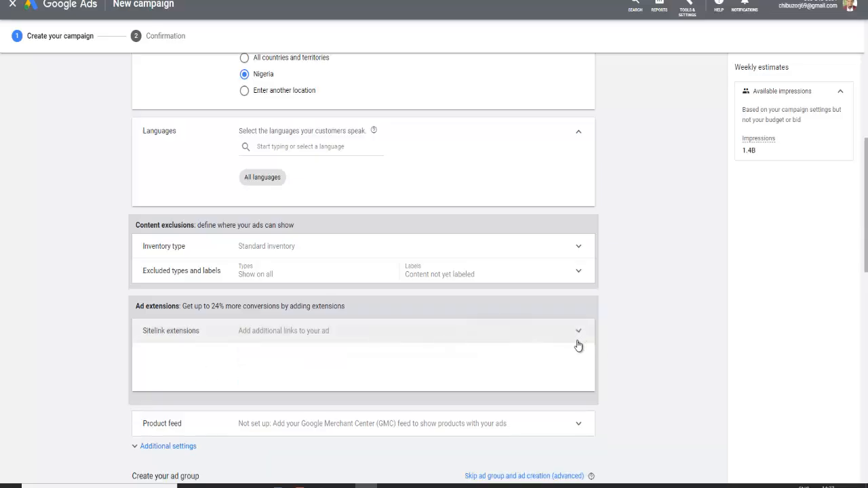
scroll(487, 378, down, 2)
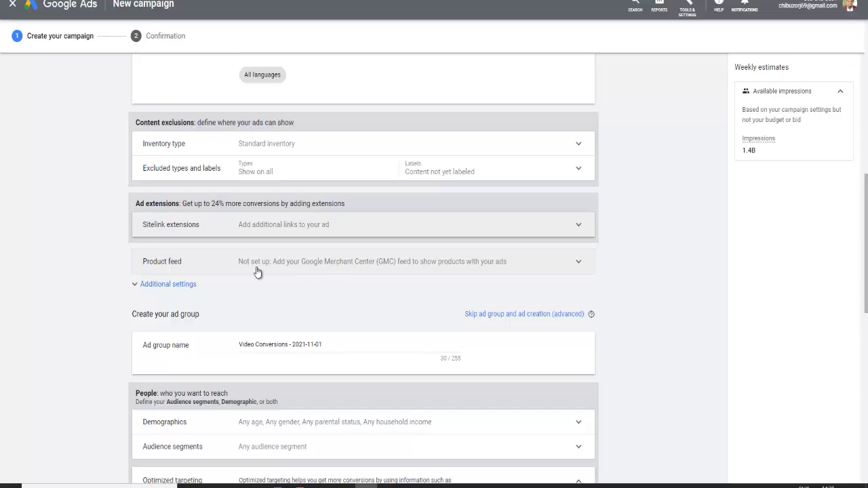
click(332, 267)
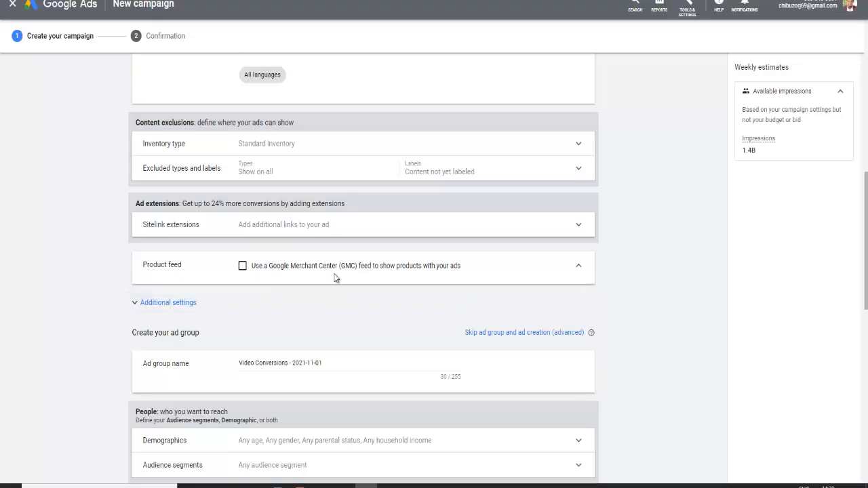
click(578, 270)
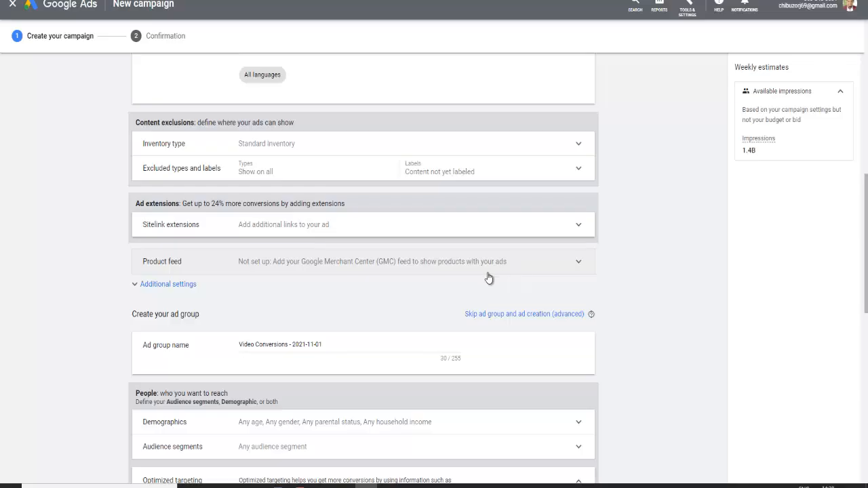
Set specific device targeting in the additional settings, deselecting Computers and Tablets and keeping Mobile phones
click(149, 285)
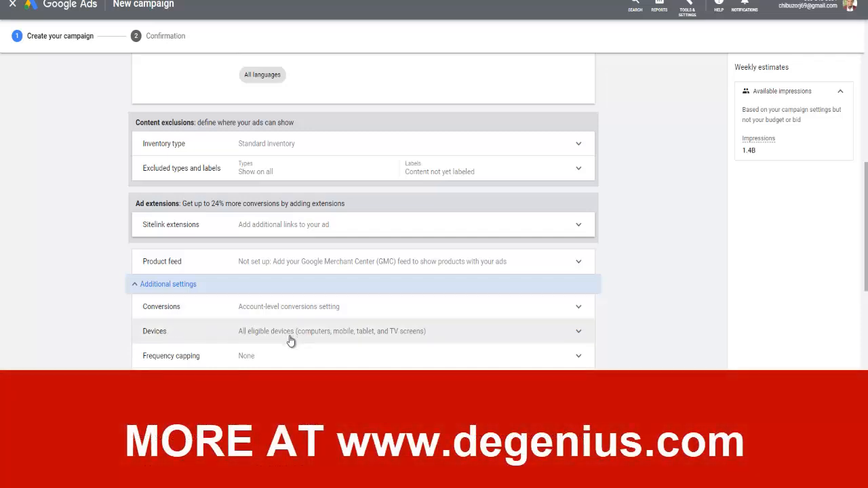
click(290, 339)
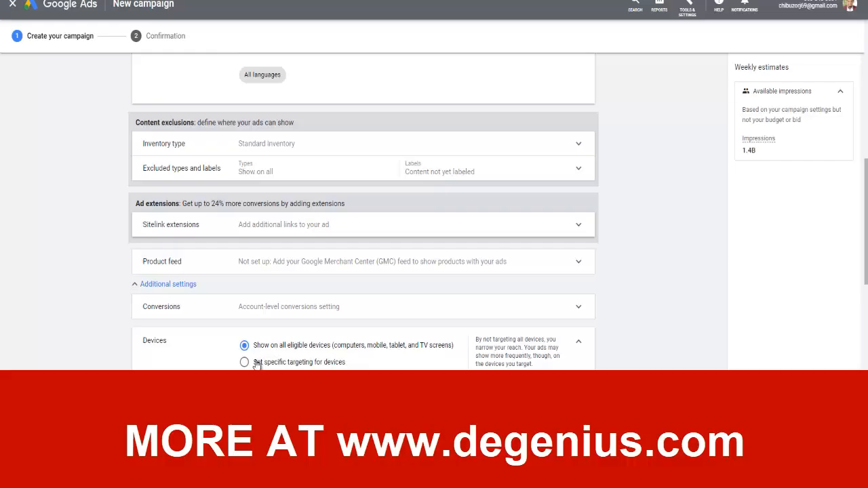
click(245, 363)
scroll(258, 340, down, 1)
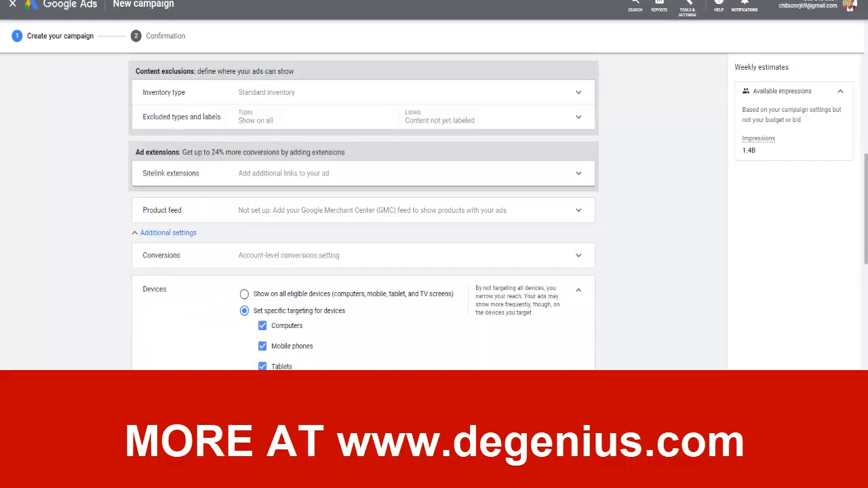
click(262, 327)
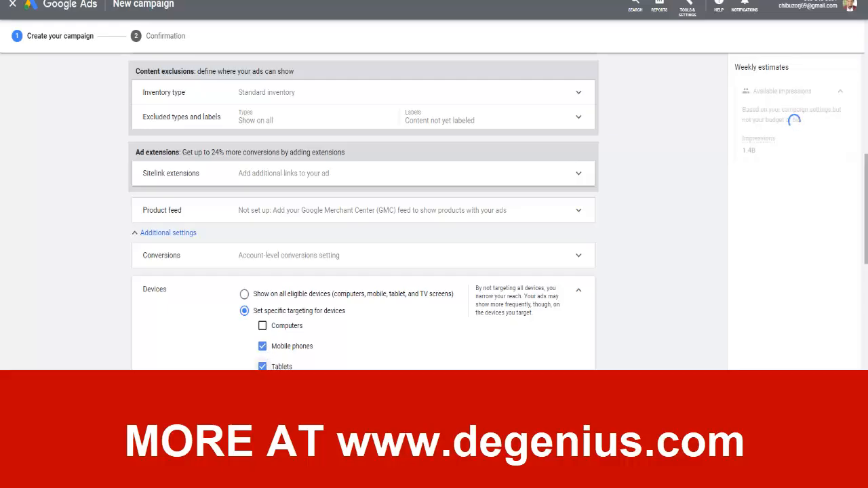
click(263, 366)
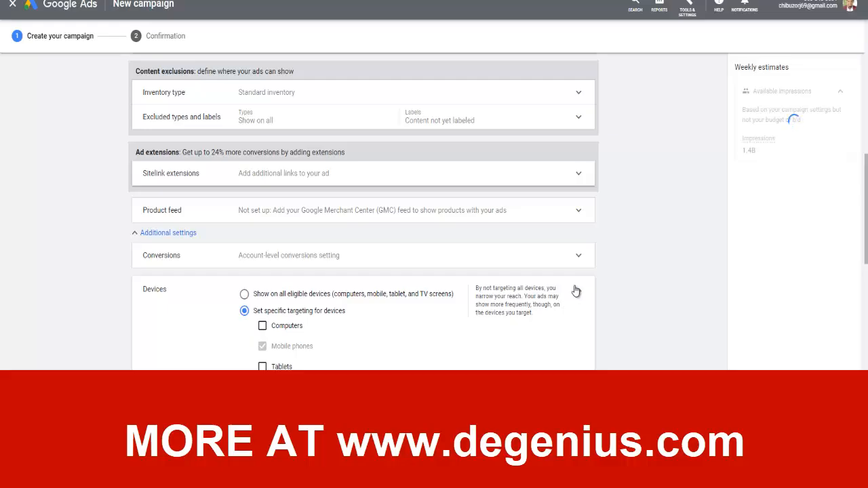
click(366, 357)
Try to cap the campaign's impression frequency, and remove the cap again
scroll(314, 234, down, 2)
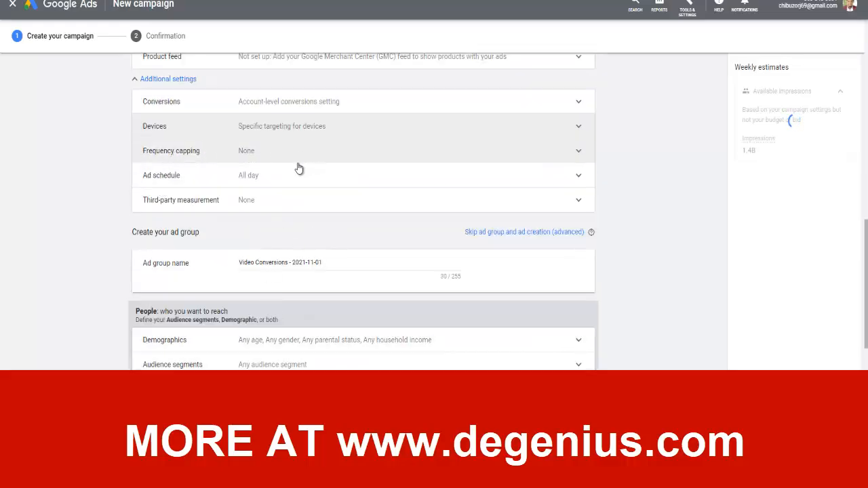
click(243, 160)
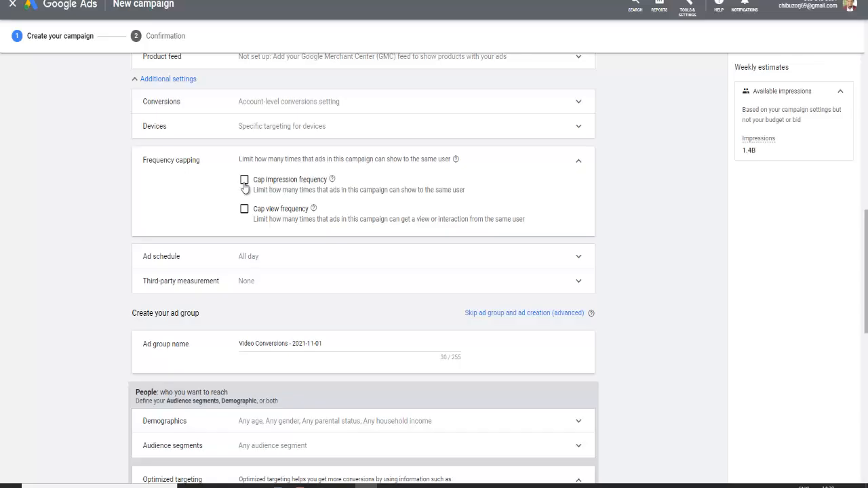
click(245, 180)
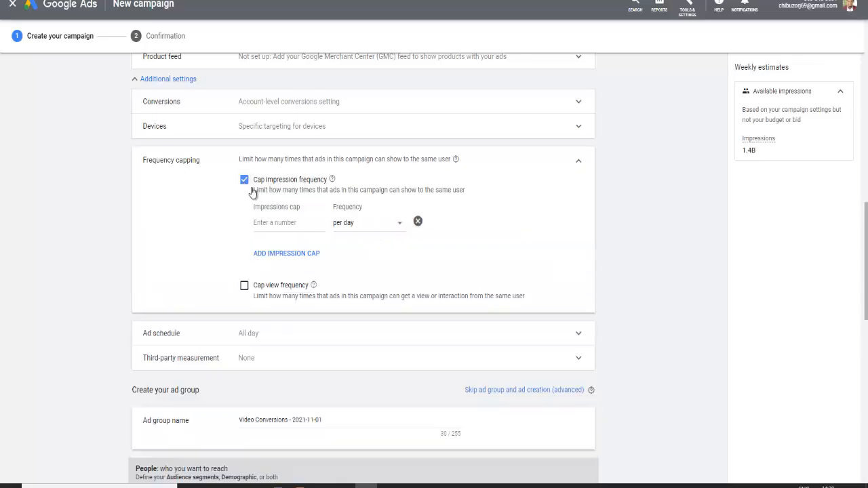
click(280, 225)
click(243, 180)
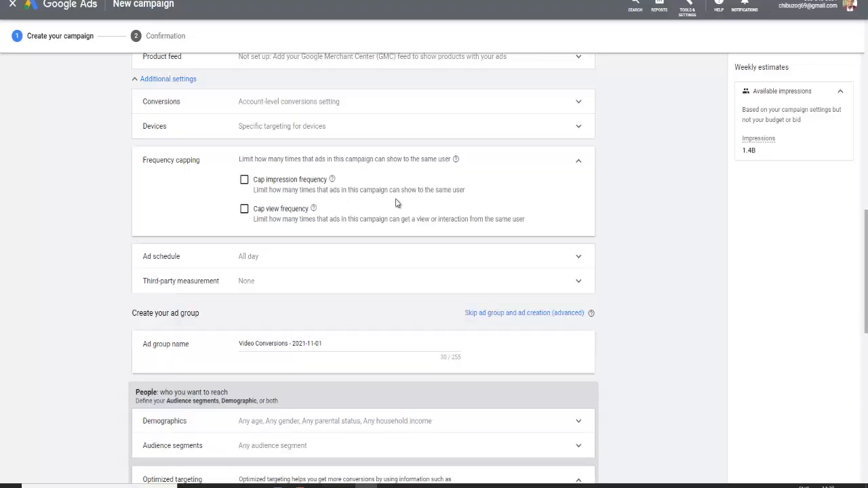
click(577, 166)
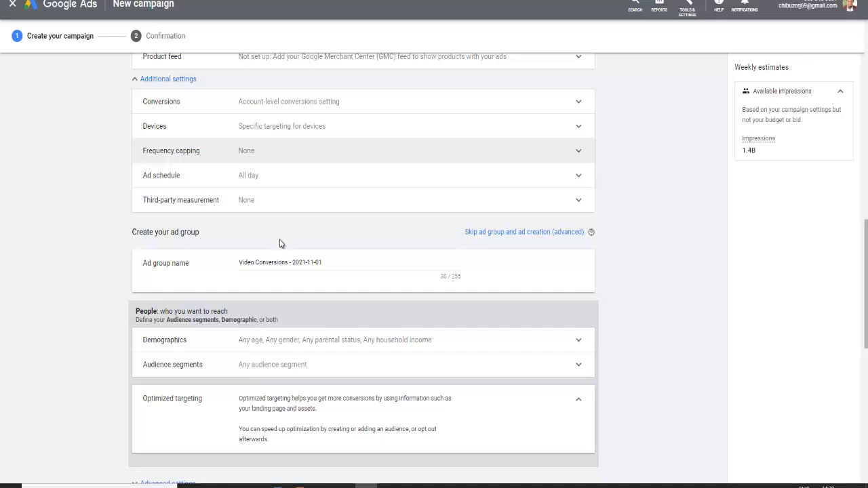
Shorten the ad group name to "Video Con"
scroll(280, 243, down, 1)
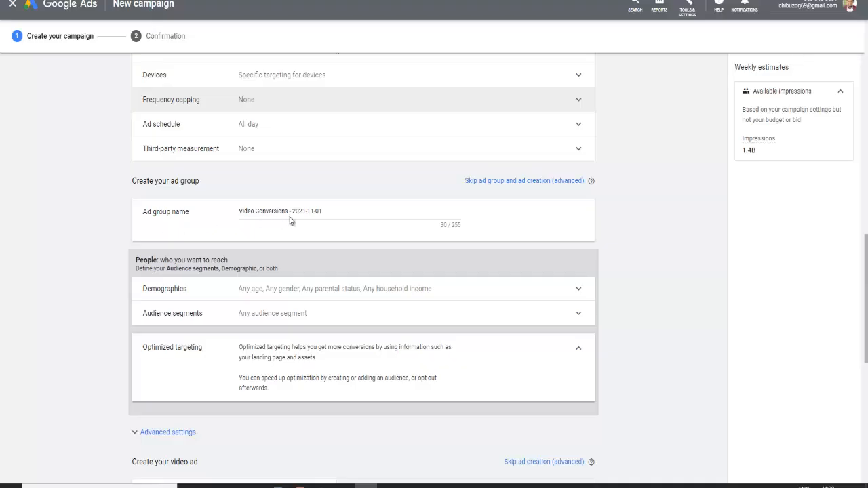
drag(338, 210, 118, 196)
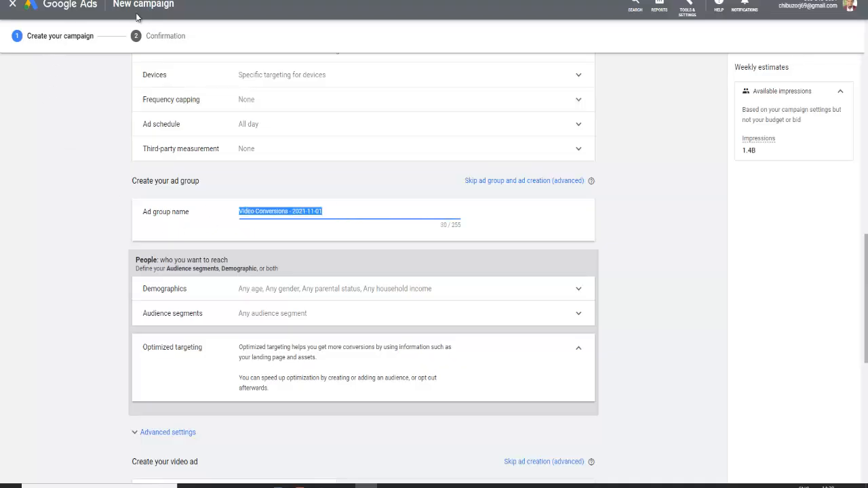
click(257, 211)
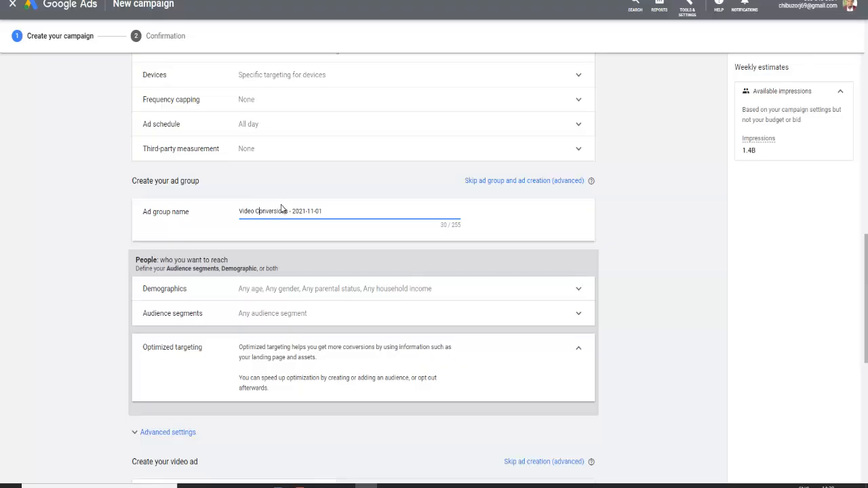
drag(274, 212, 382, 211)
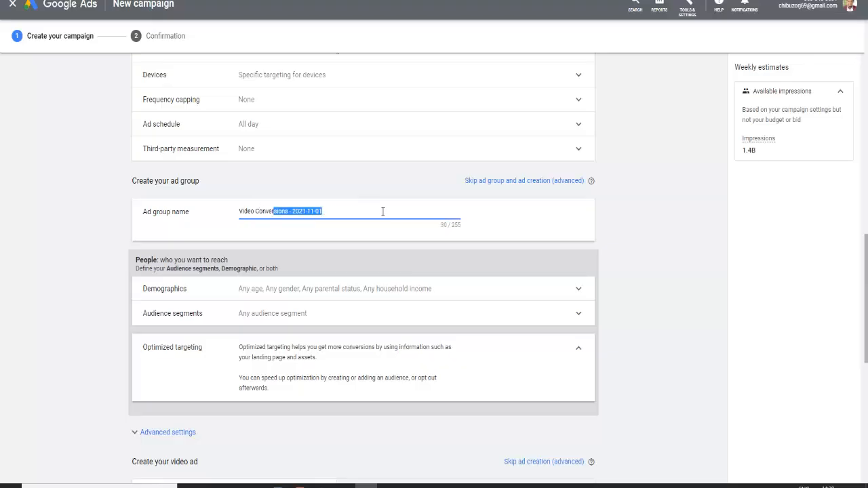
key(BackSpace)
key(BackSpace)
key(BackSpace)
key(BackSpace)
Exclude the 18 - 24 age range from the ad group's demographic targeting
scroll(442, 248, down, 2)
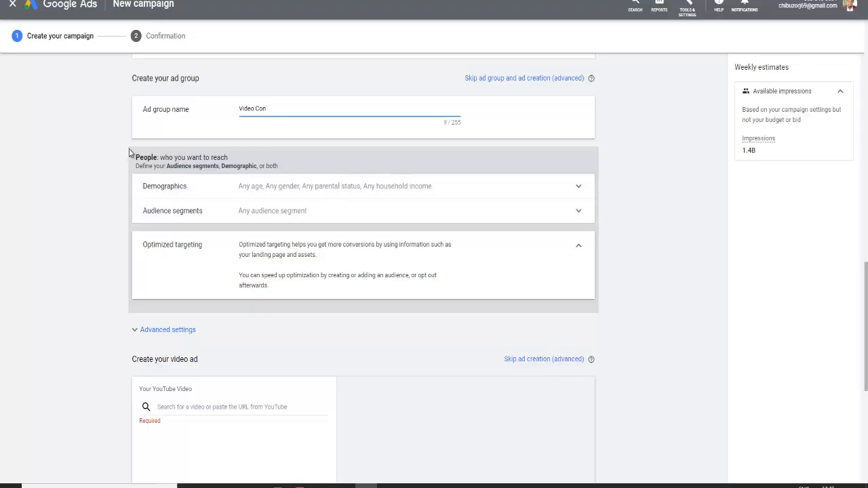
click(262, 197)
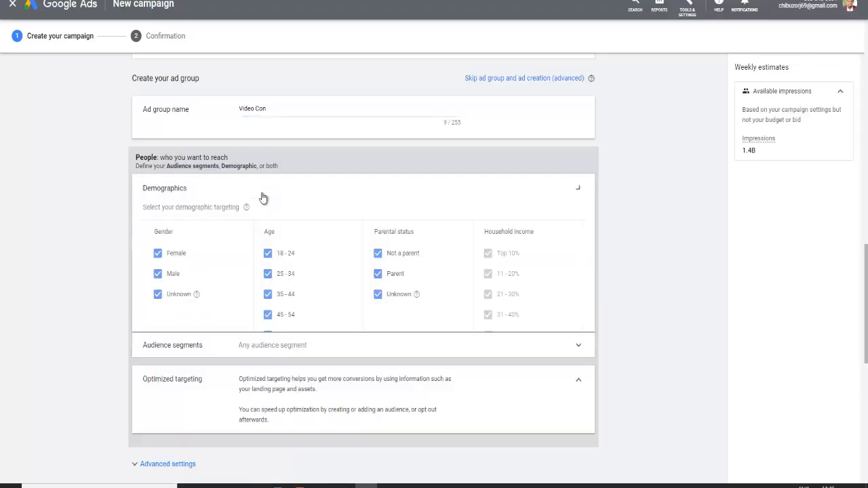
click(267, 260)
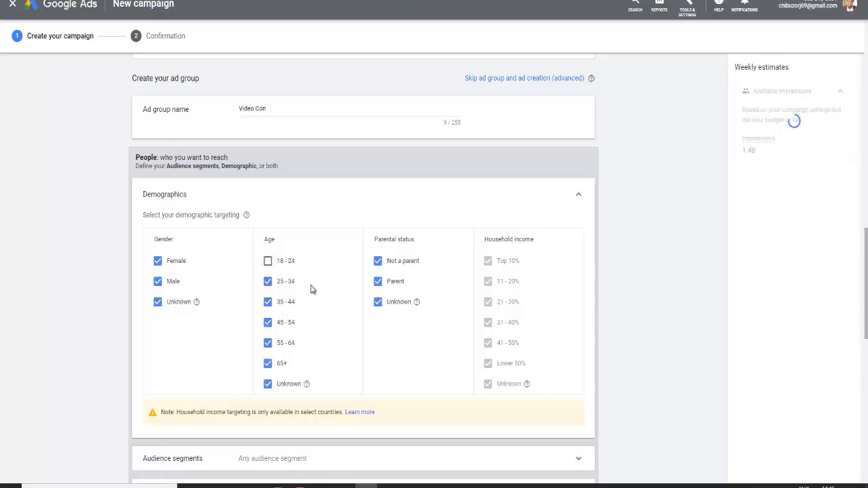
scroll(362, 332, down, 2)
scroll(384, 294, up, 1)
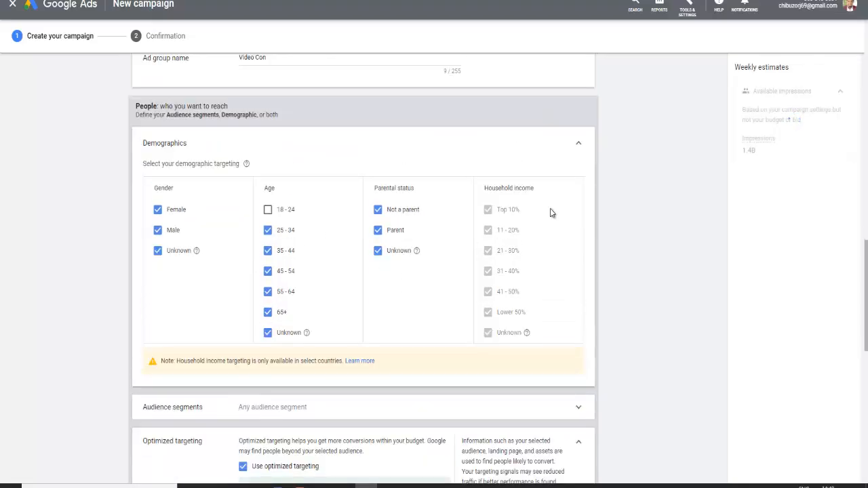
click(578, 147)
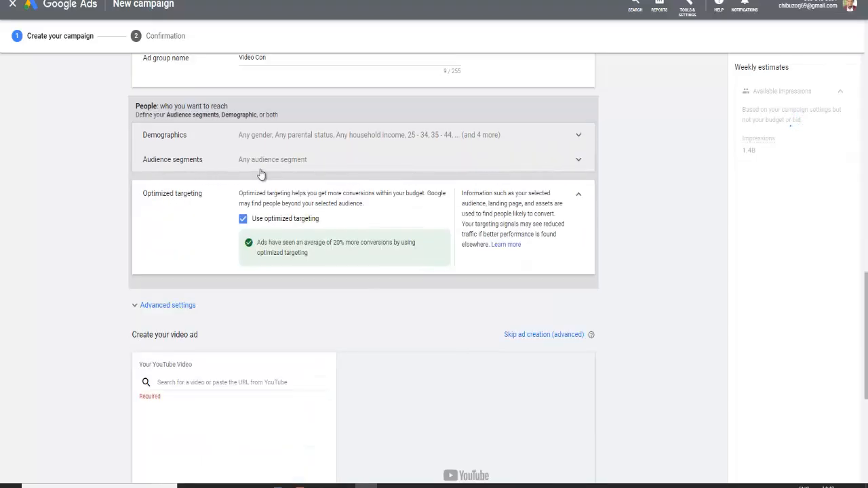
Expand the audience segments to examine the custom segment, your data, and interests and detailed demographics options
click(262, 166)
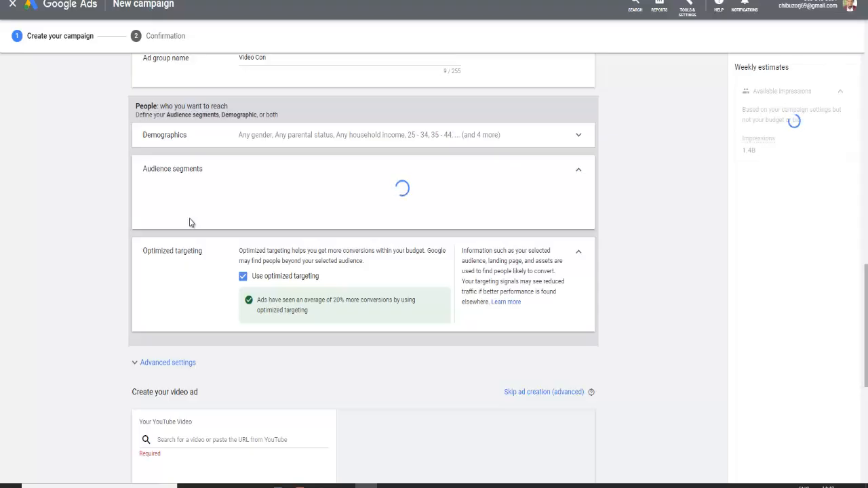
click(579, 171)
click(578, 171)
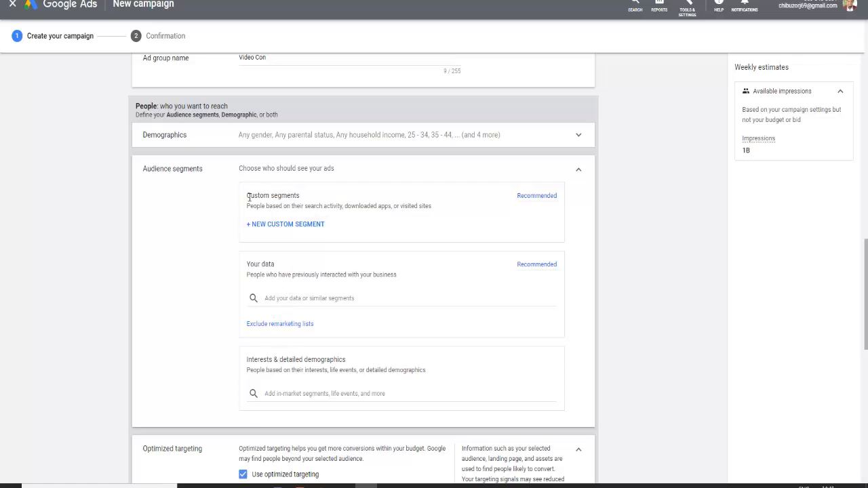
drag(249, 196, 314, 210)
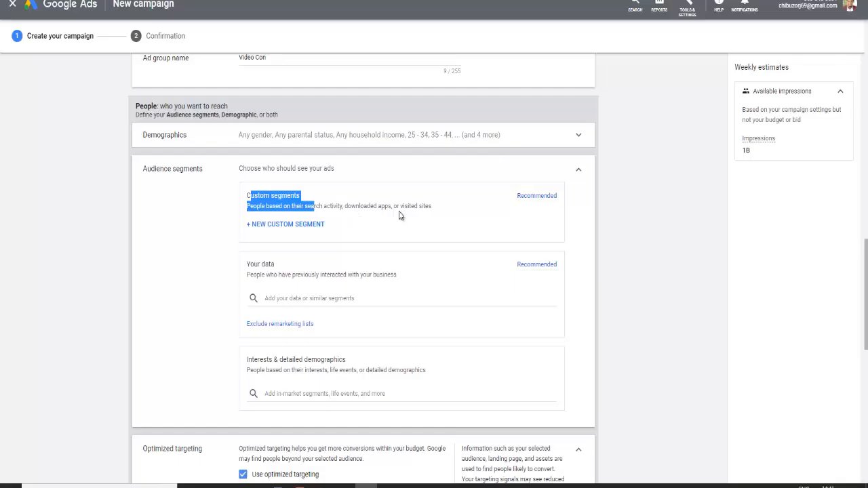
Try to create a custom segment of people who searched Google for "app getresponse", and discard it
click(282, 232)
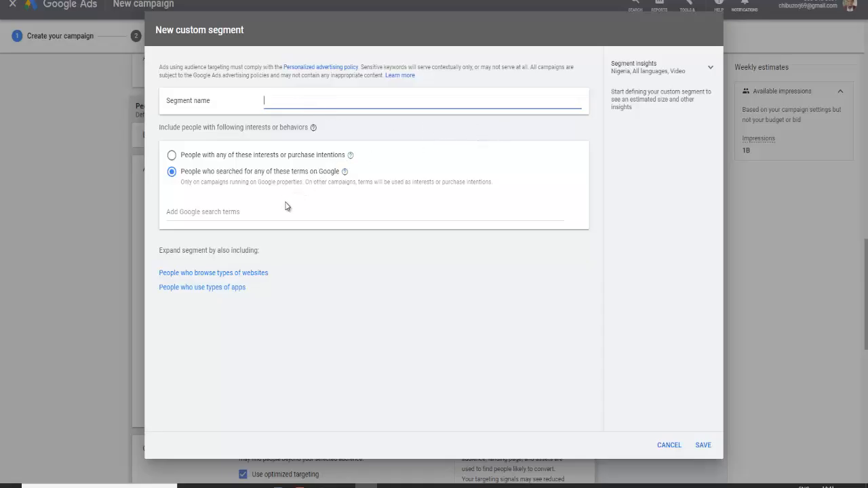
click(241, 215)
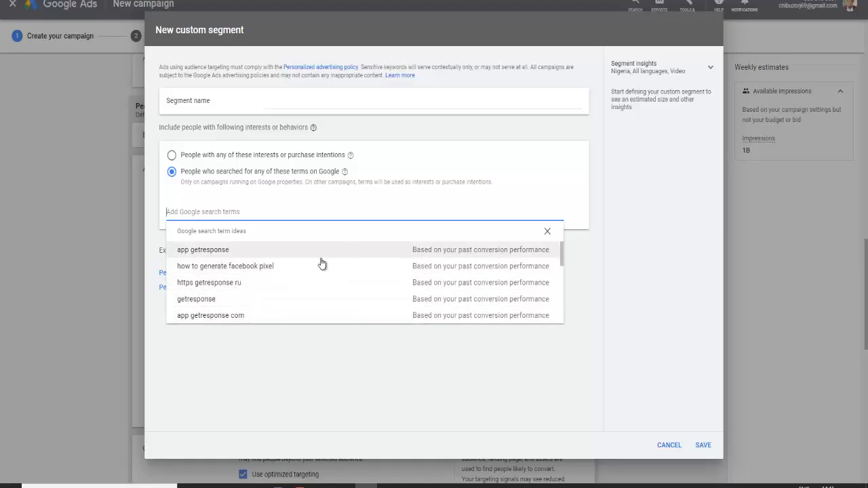
click(237, 255)
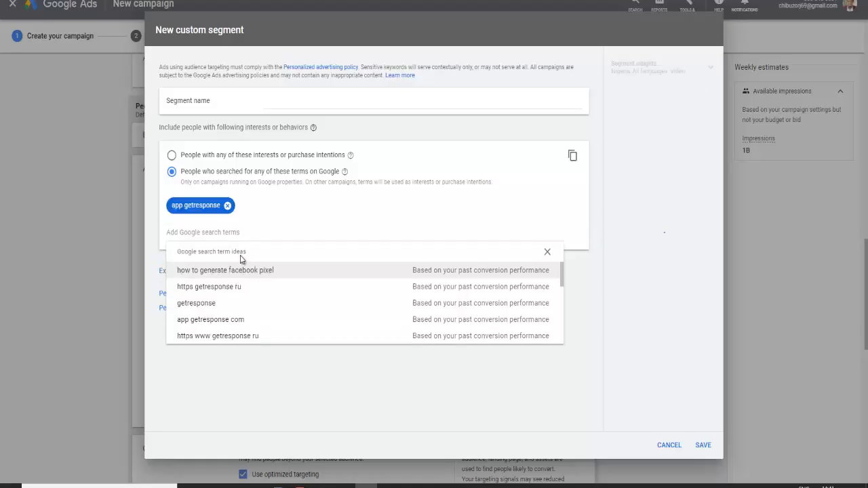
click(546, 253)
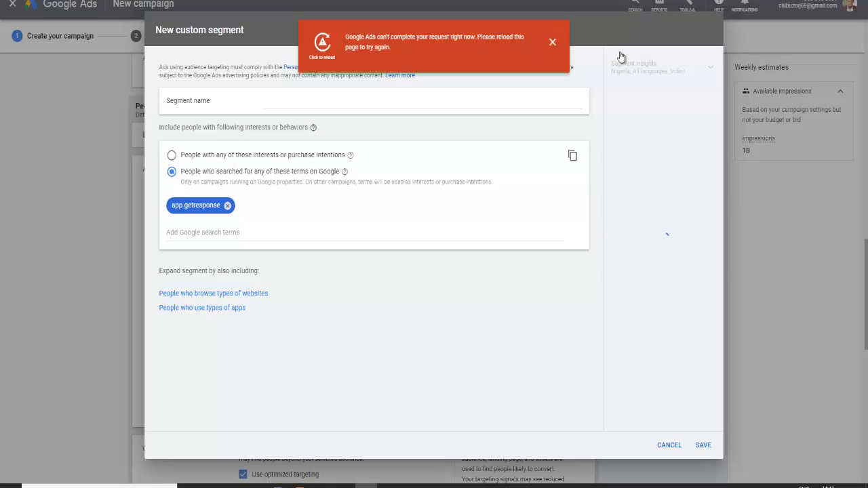
click(671, 448)
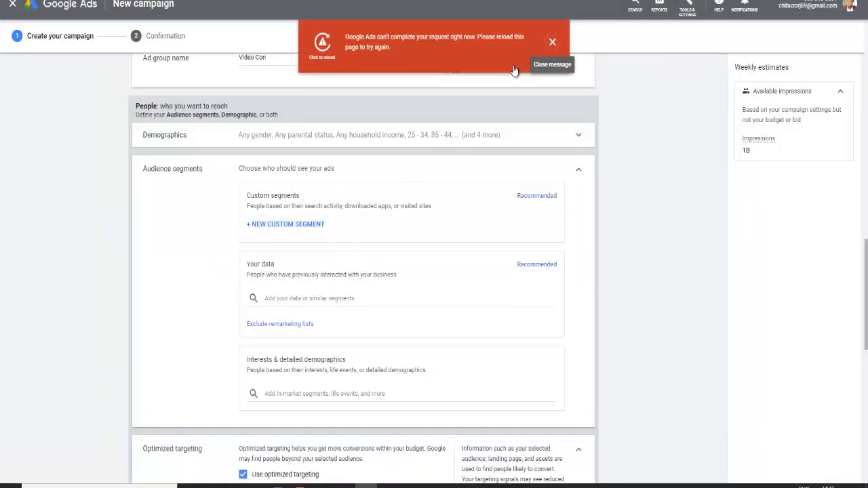
click(553, 44)
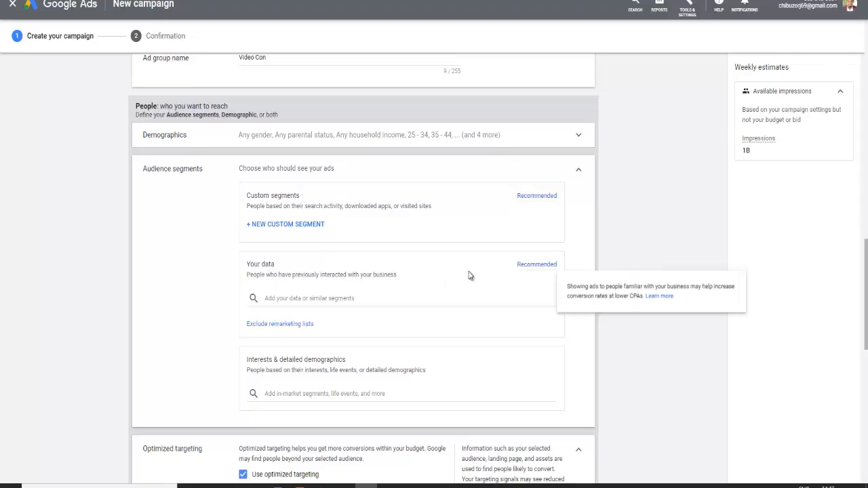
Look at the search and browse options for adding your data segments, and close them again
click(288, 300)
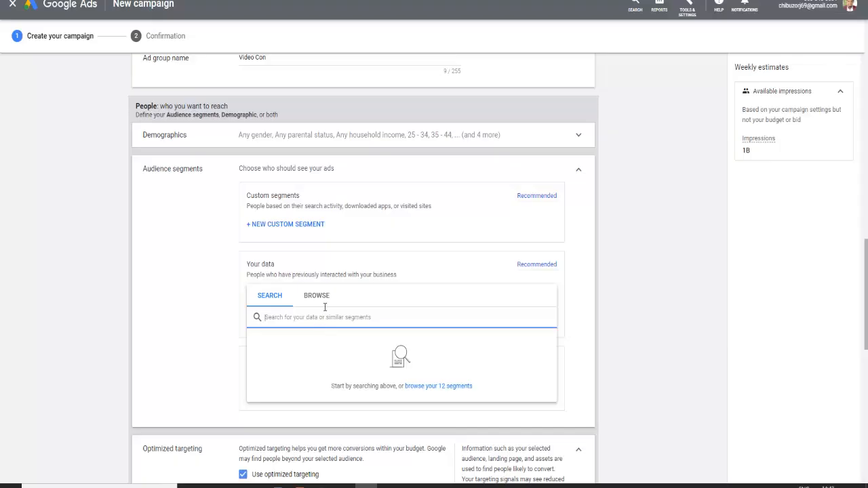
click(207, 324)
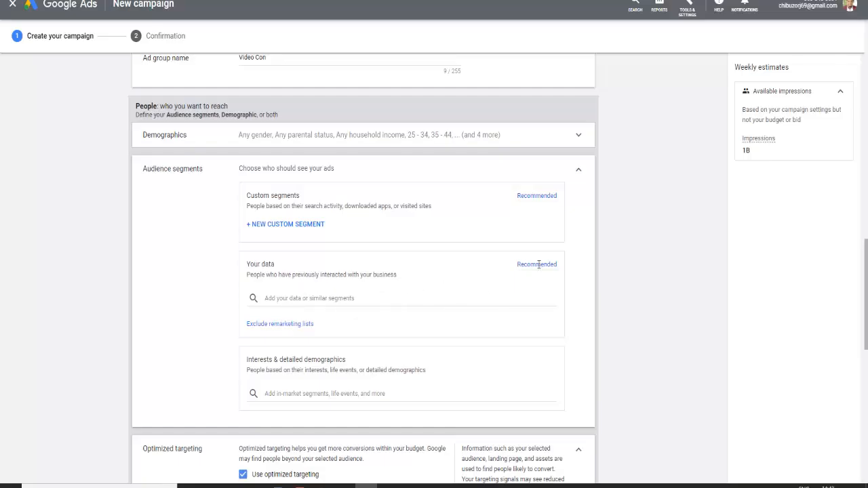
Open the interests and detailed demographics picker and examine the suggested audience segments
mouse_move(536, 265)
drag(236, 363, 345, 373)
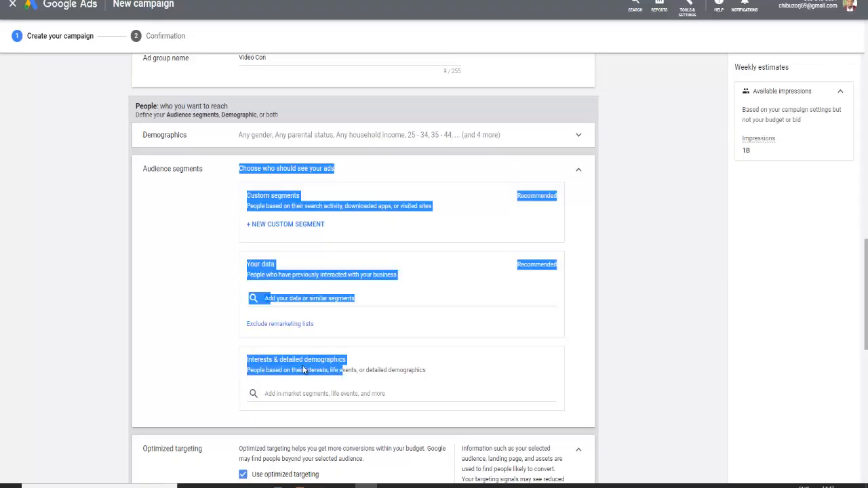
click(305, 371)
drag(251, 359, 316, 371)
click(313, 390)
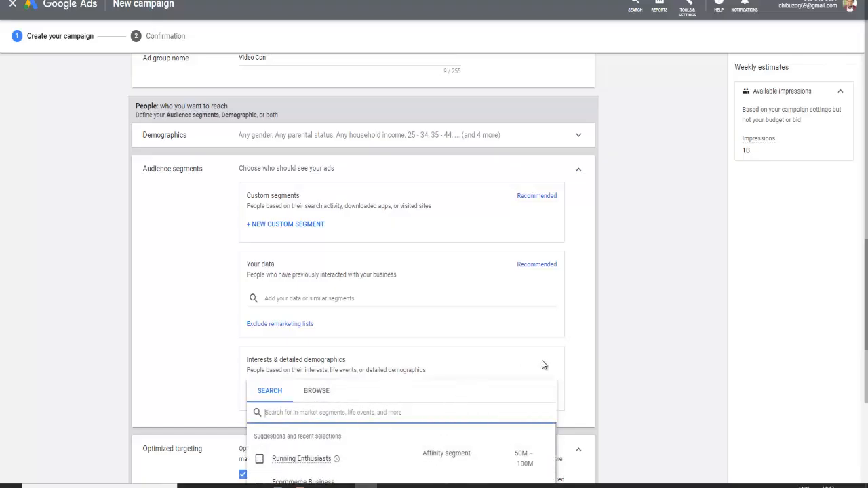
scroll(581, 380, down, 2)
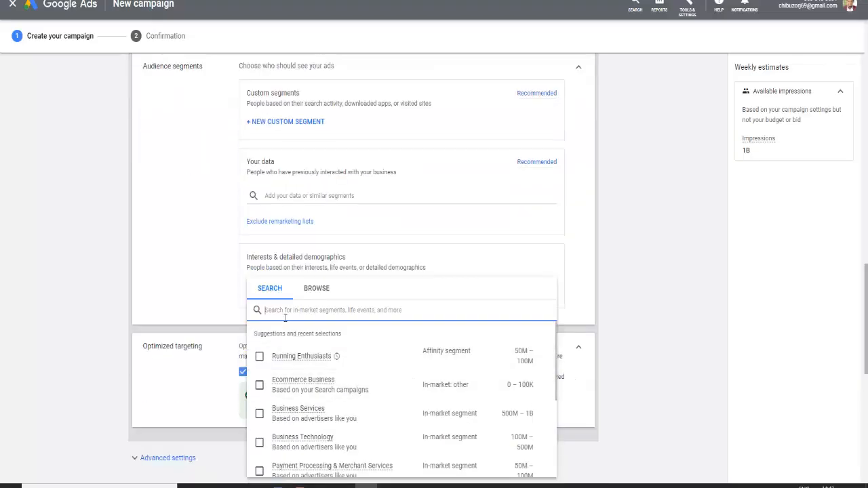
mouse_move(289, 391)
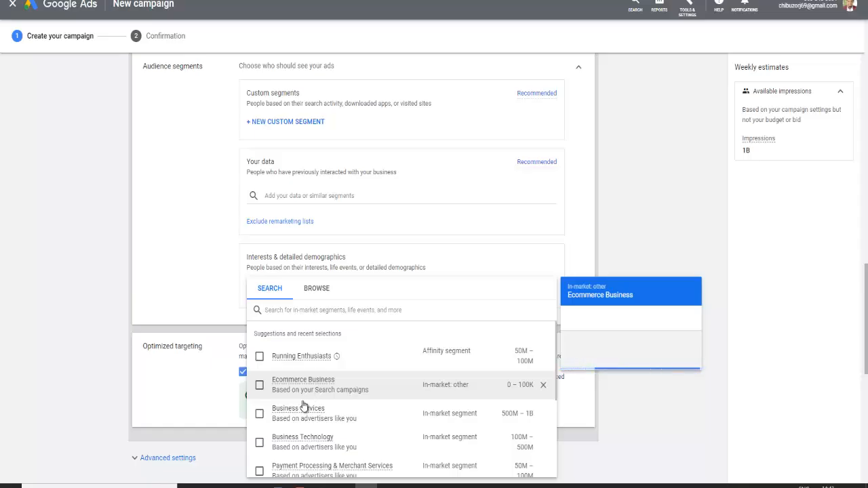
mouse_move(314, 417)
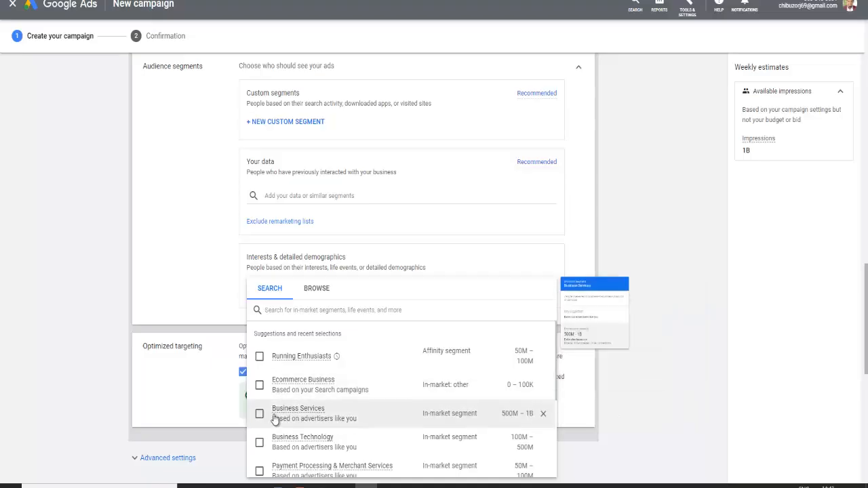
mouse_move(343, 421)
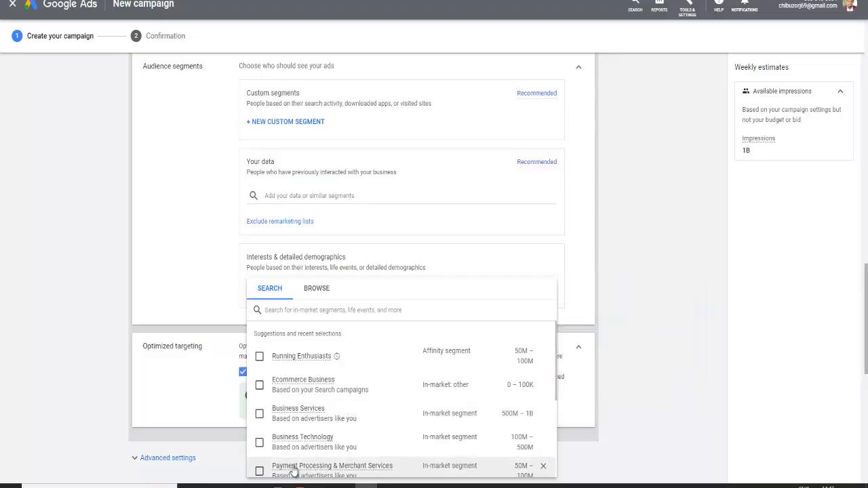
mouse_move(294, 468)
scroll(315, 383, down, 1)
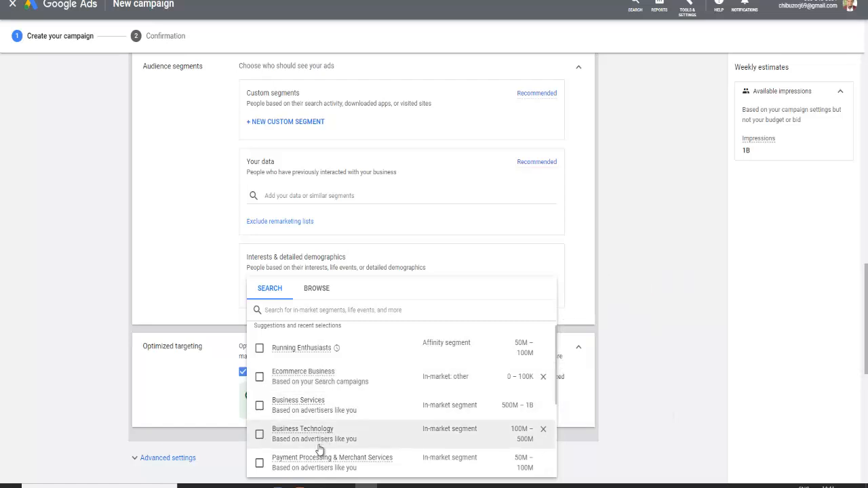
Search the interests and detailed demographics segments for "shoe", and close the results list
mouse_move(319, 449)
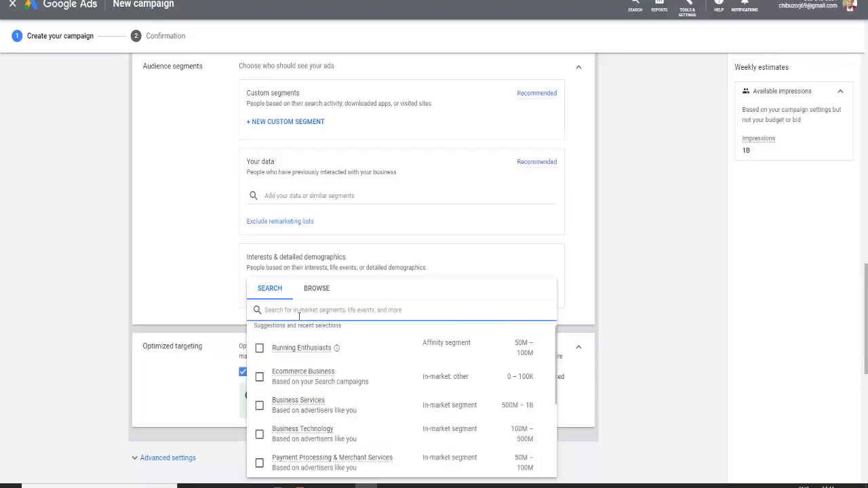
text(shoe)
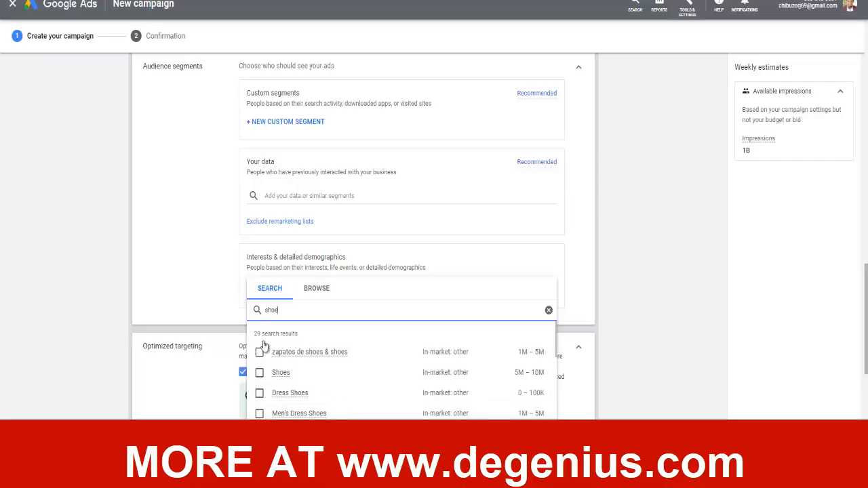
click(242, 288)
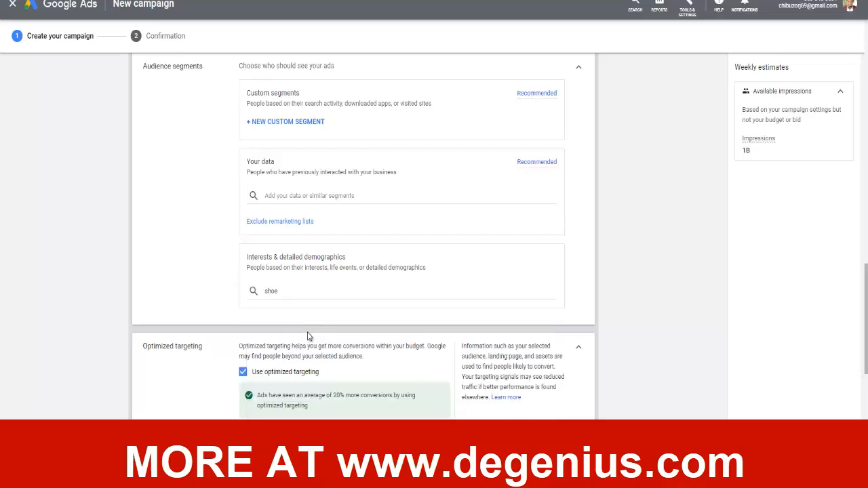
Review the optimized targeting setting, and expand the keyword targeting under the advanced content settings
scroll(259, 391, down, 2)
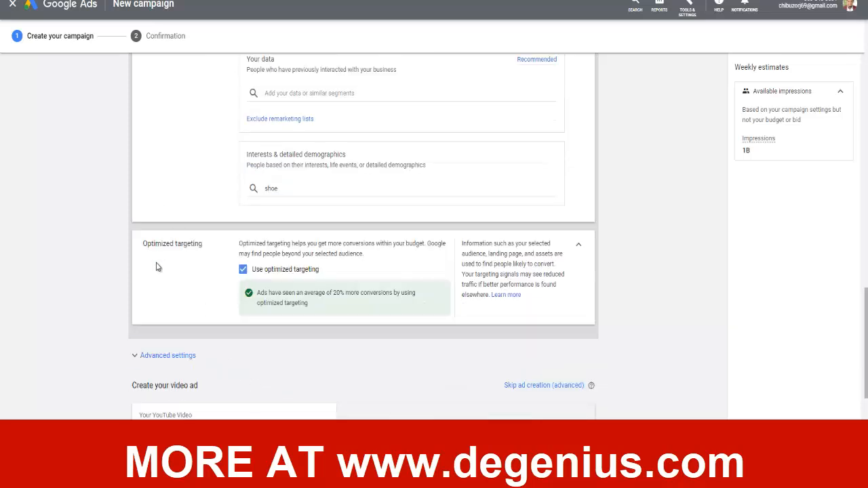
drag(170, 247, 209, 250)
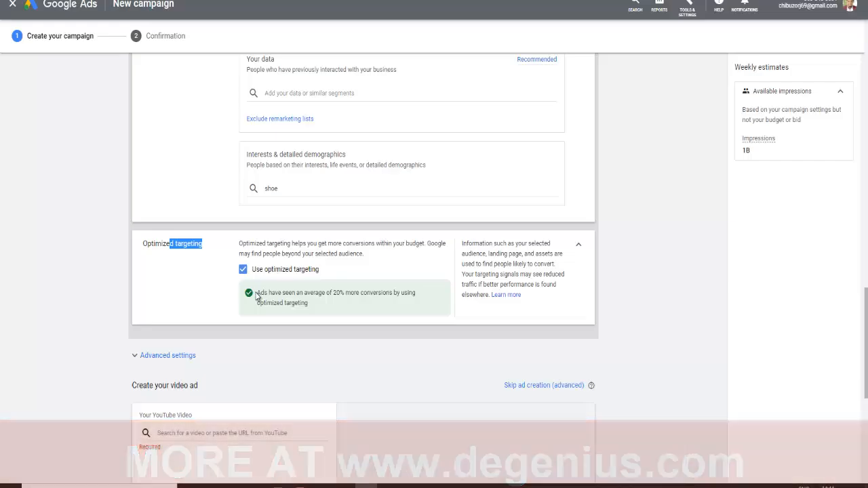
scroll(227, 419, down, 2)
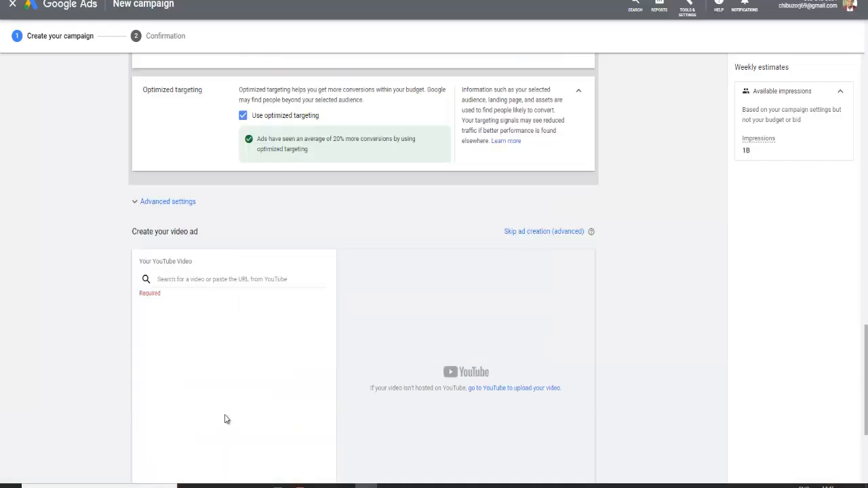
click(150, 212)
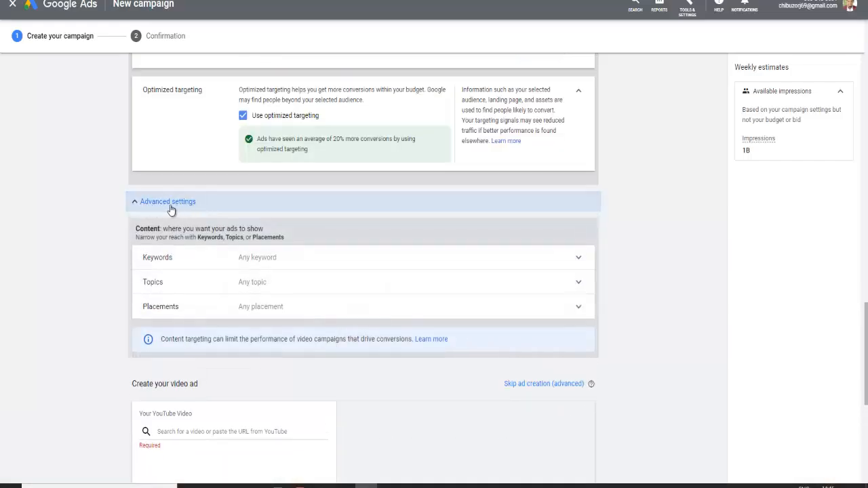
click(299, 263)
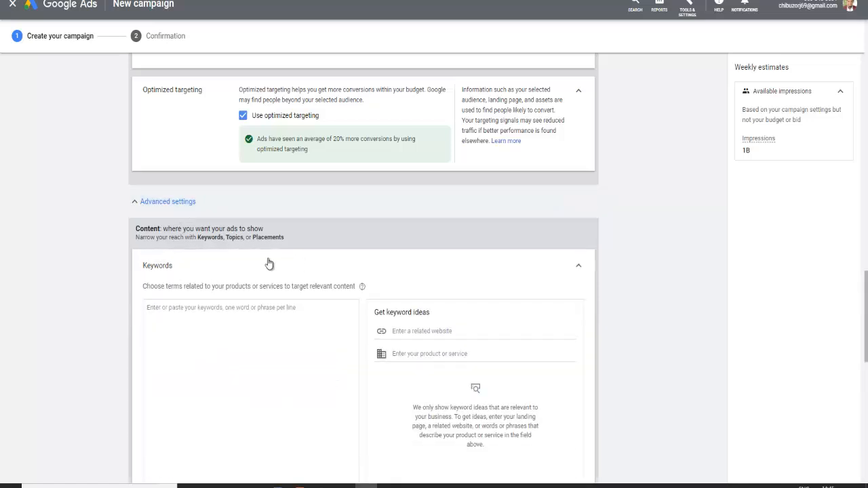
click(269, 264)
click(269, 264)
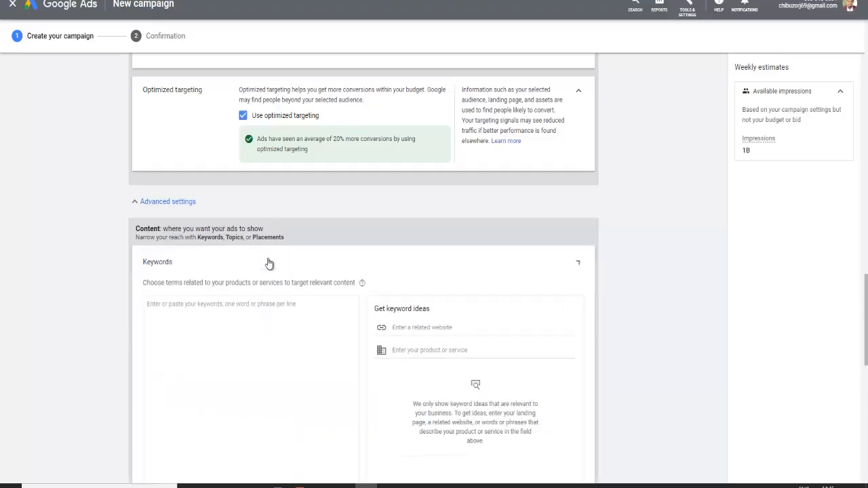
scroll(269, 313, down, 1)
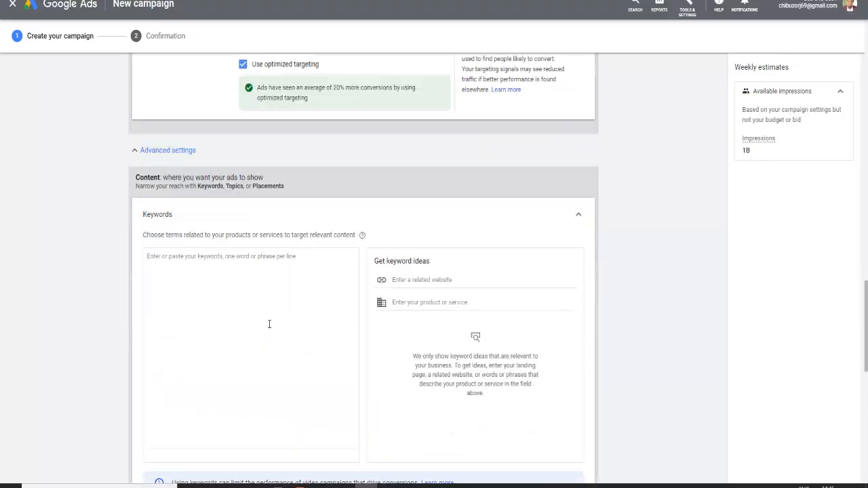
Look at the keyword entry box and locate the Keyword Planner among the planning tools, without opening it
click(232, 265)
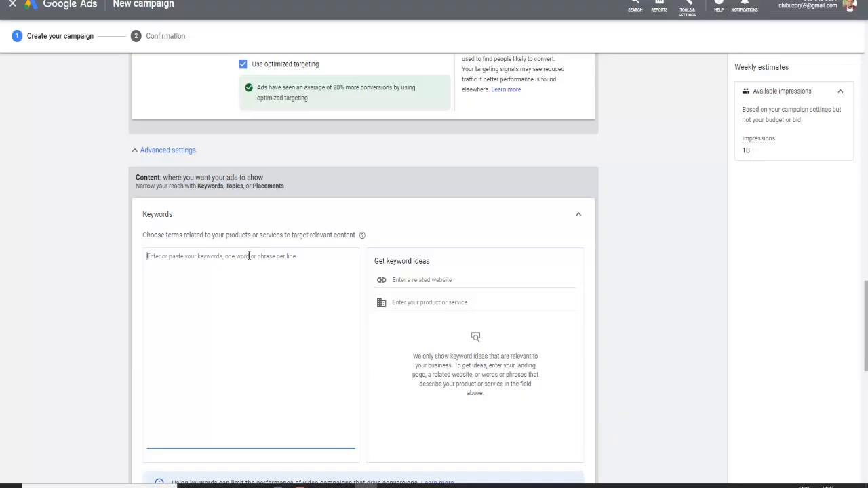
click(687, 10)
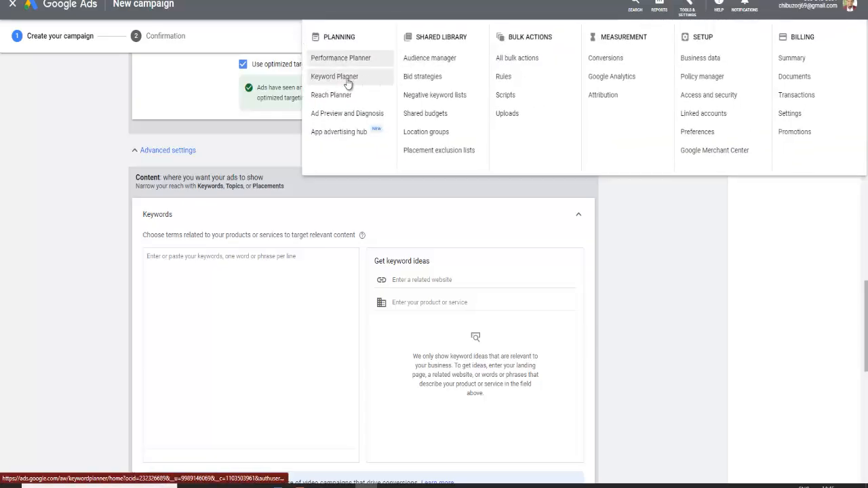
click(658, 247)
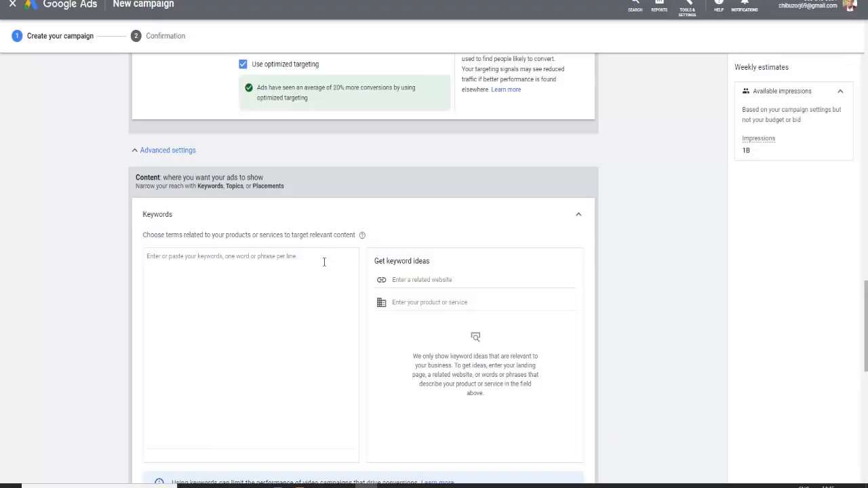
click(246, 263)
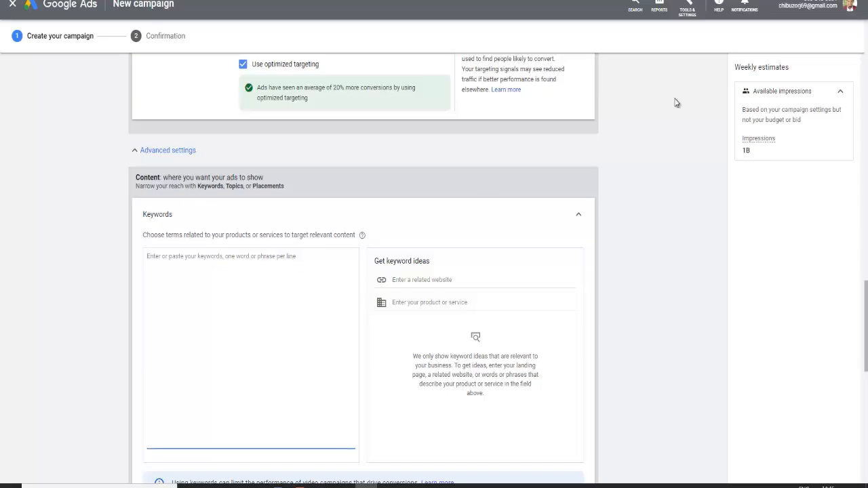
click(689, 15)
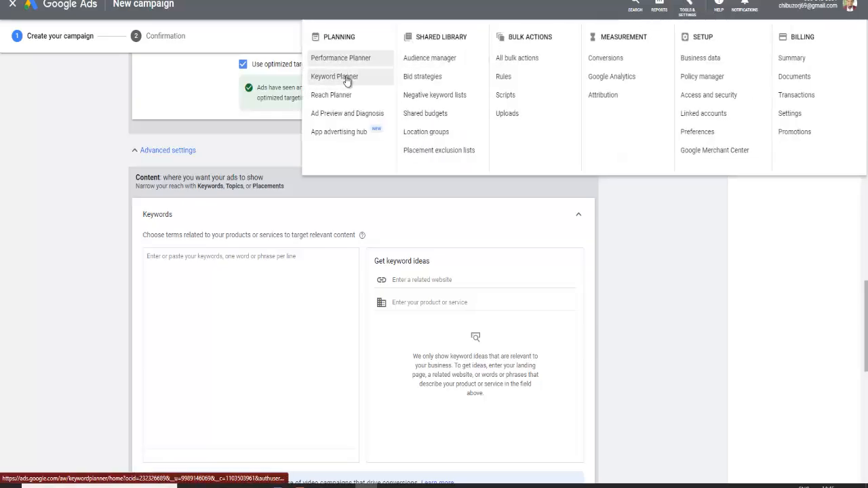
click(677, 350)
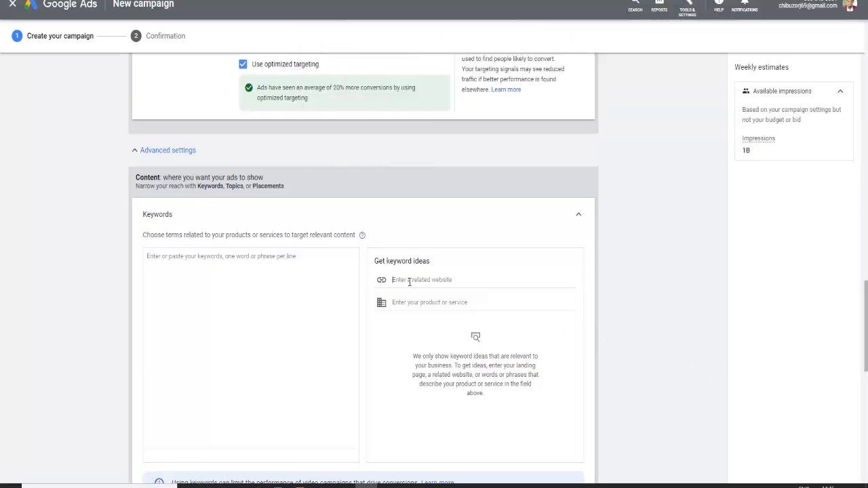
Get keyword ideas from the related website jumia.com.ng, and look through the suggestions
click(420, 280)
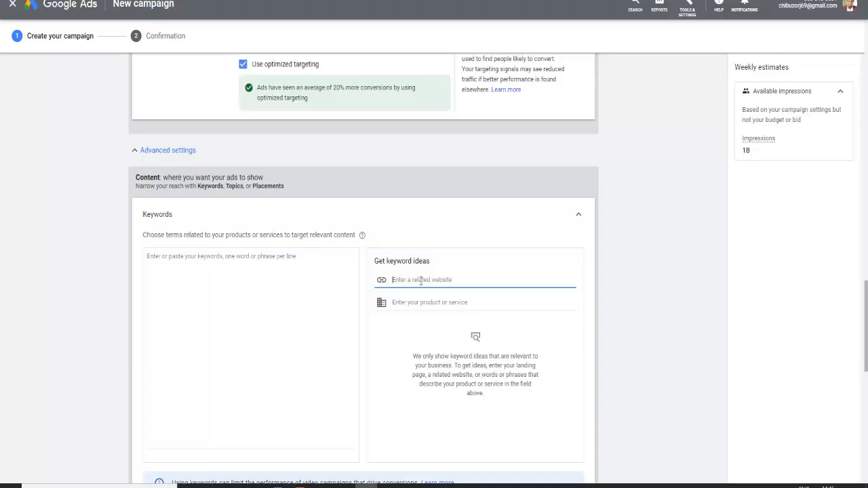
text(jumia.com.ng)
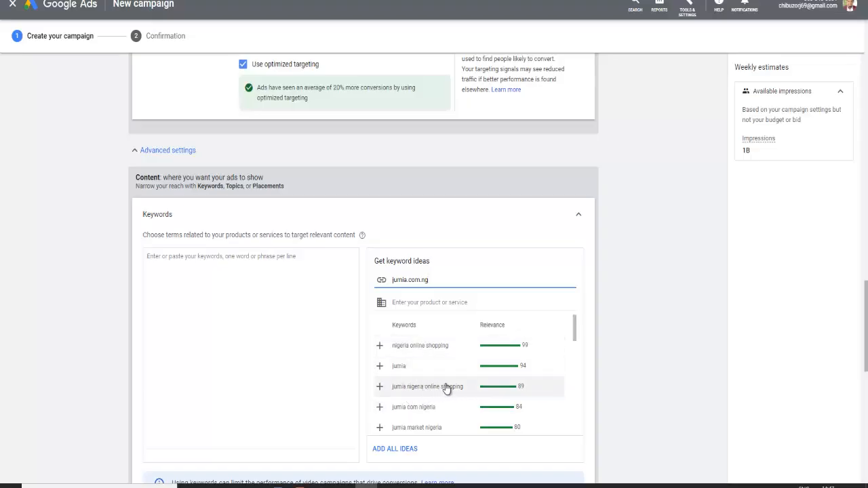
scroll(428, 422, down, 3)
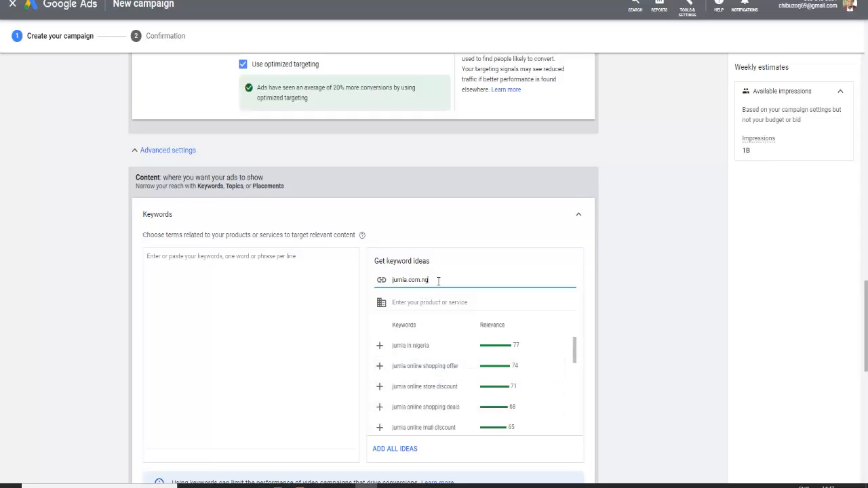
scroll(450, 380, down, 3)
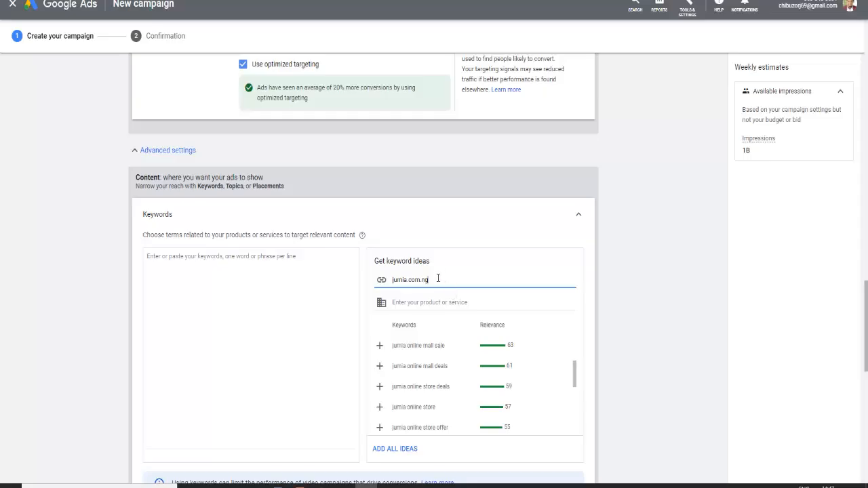
Clear the related website, get keyword ideas for the product "shoe" instead, and look through the suggestions
drag(427, 280, 384, 280)
key(BackSpace)
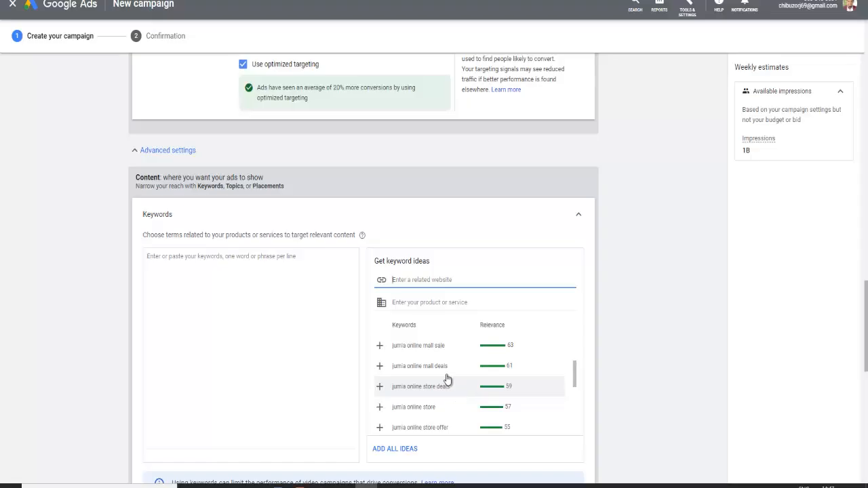
click(407, 304)
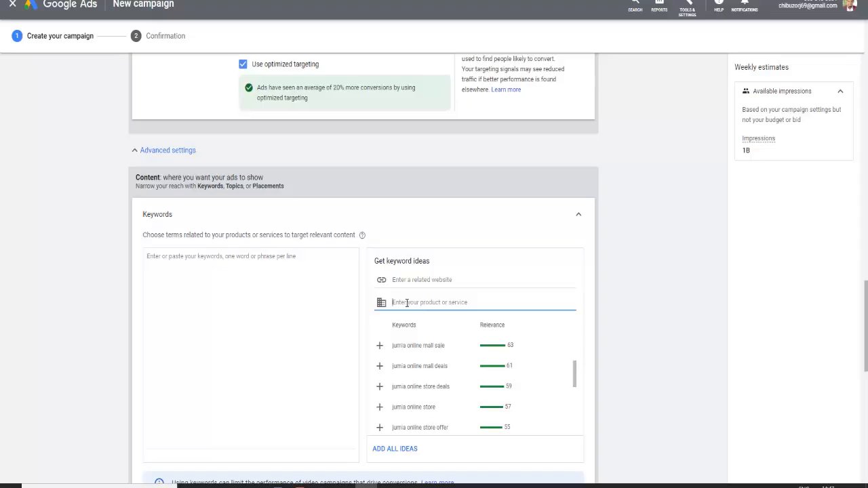
text(shoe)
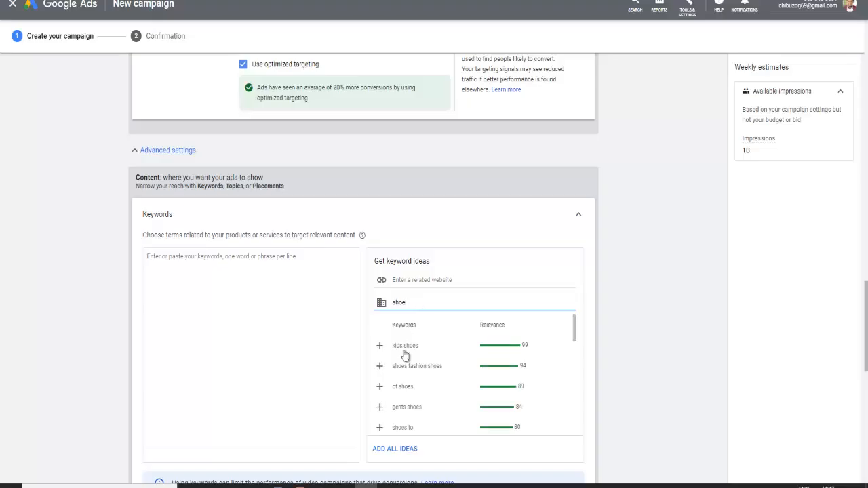
scroll(425, 388, down, 1)
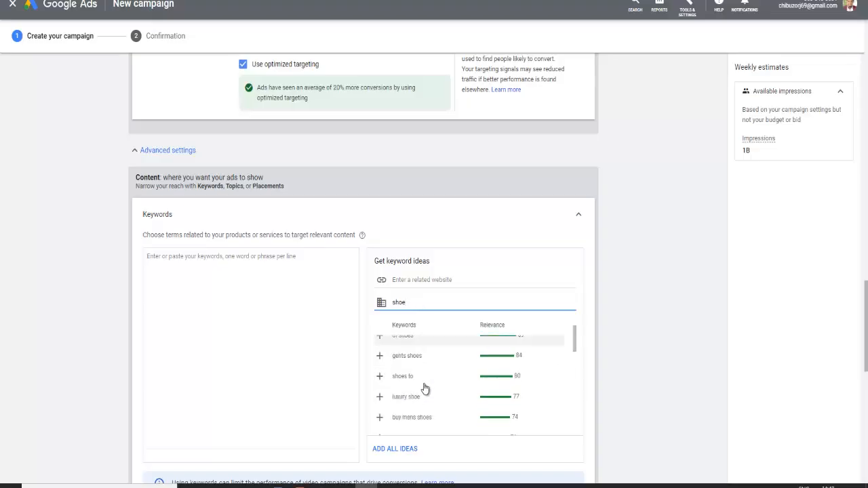
scroll(425, 388, down, 3)
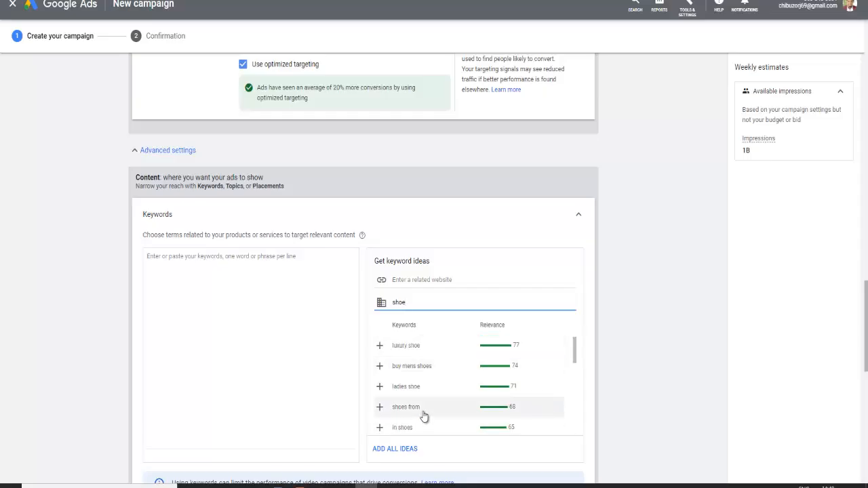
scroll(423, 416, down, 1)
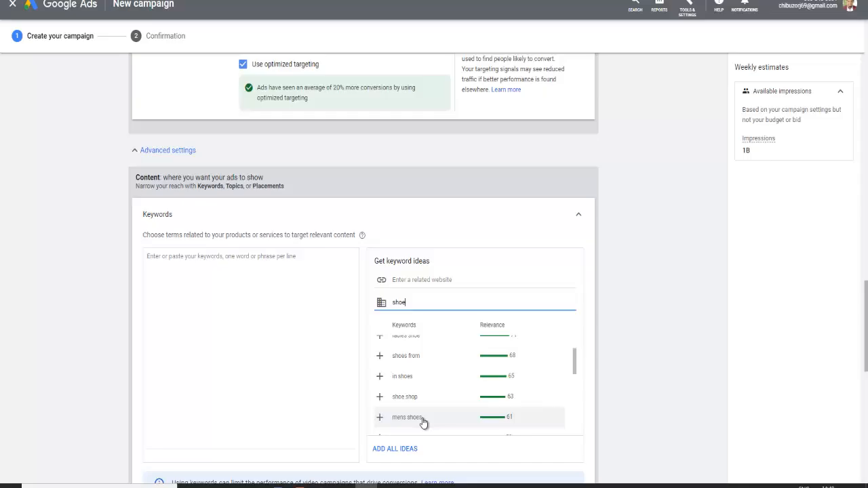
scroll(422, 425, down, 1)
scroll(422, 426, down, 1)
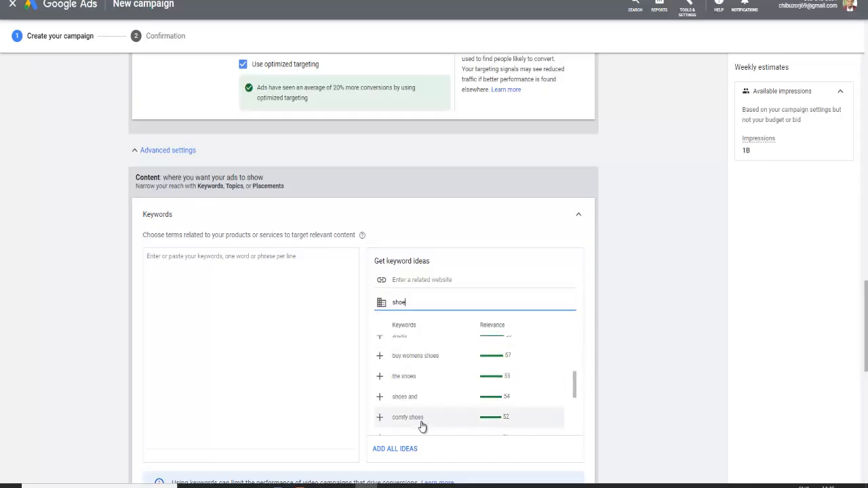
scroll(422, 426, down, 1)
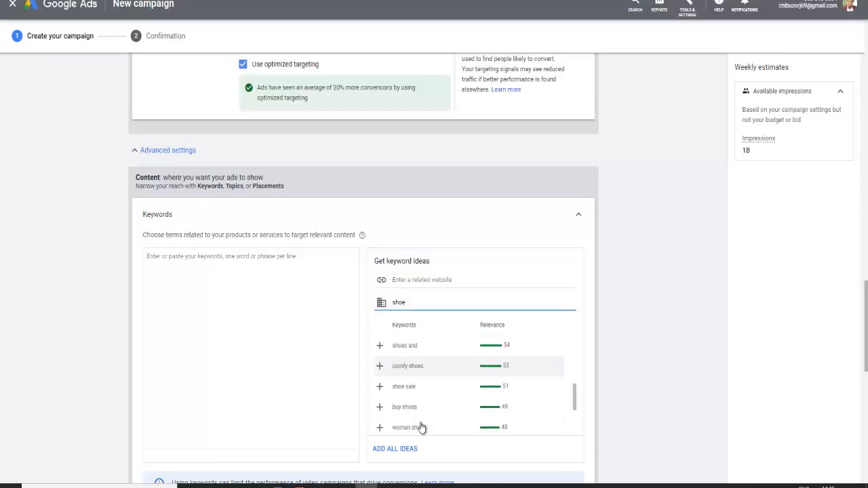
Add all suggested shoe keyword ideas to the keyword list, and delete the entry "of shoes"
scroll(421, 427, down, 3)
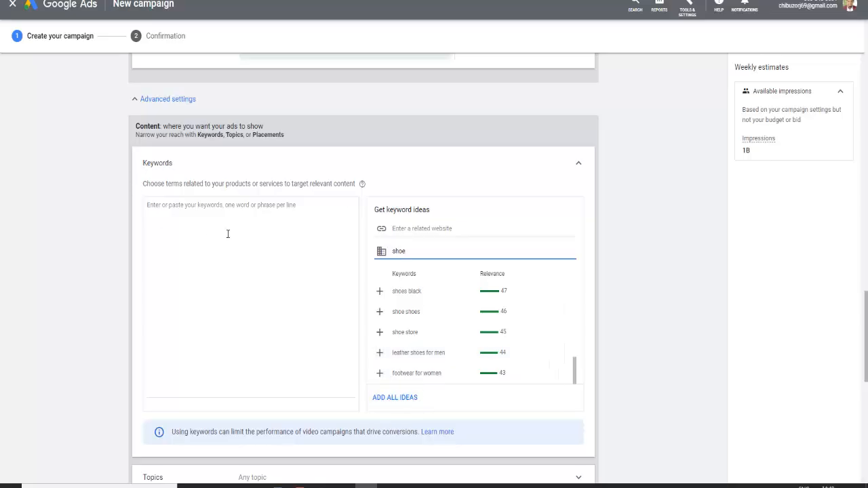
click(196, 240)
click(384, 400)
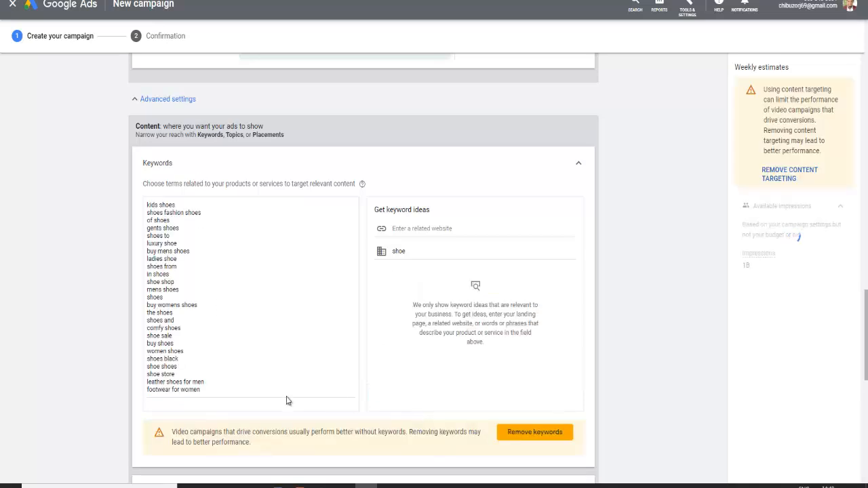
drag(198, 382, 147, 222)
click(169, 252)
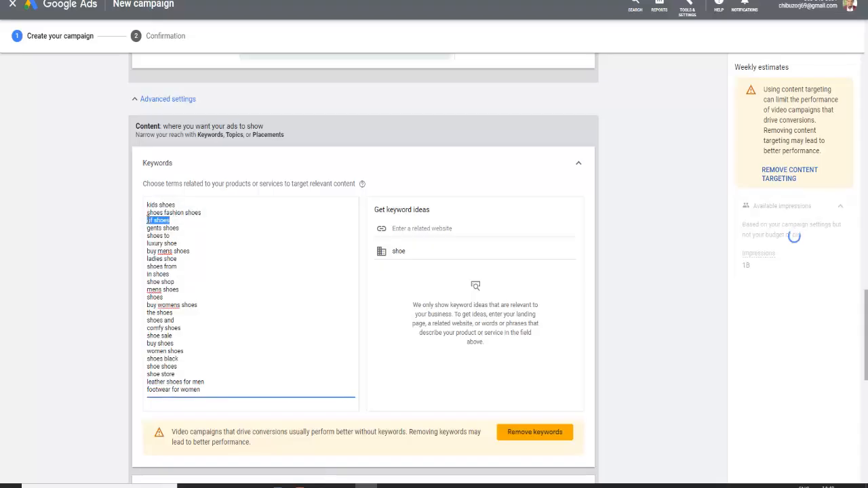
key(BackSpace)
key(BackSpace)
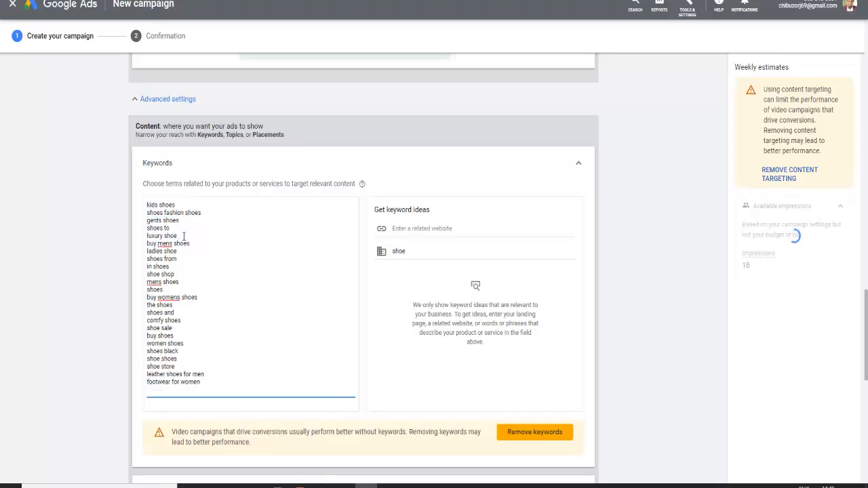
Review the keyword list, the product entry used for keyword ideas, and the content section's keyword, topic and placement options
drag(178, 236, 147, 236)
click(176, 228)
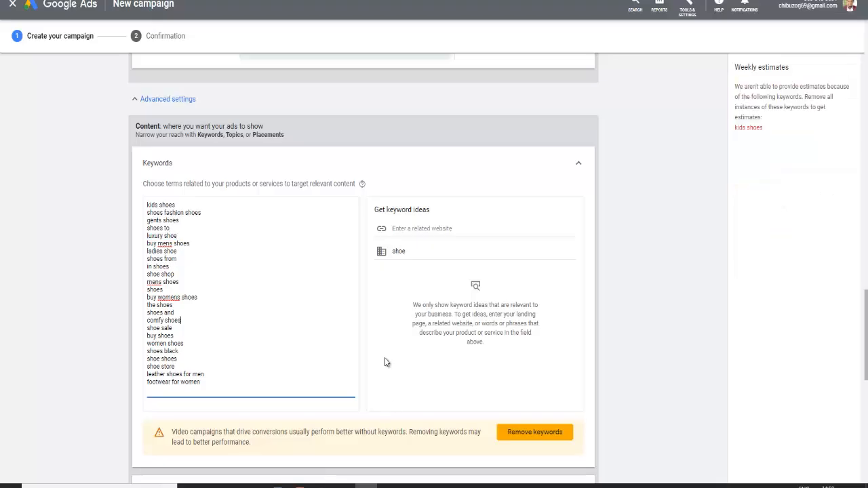
click(409, 253)
drag(410, 252, 391, 252)
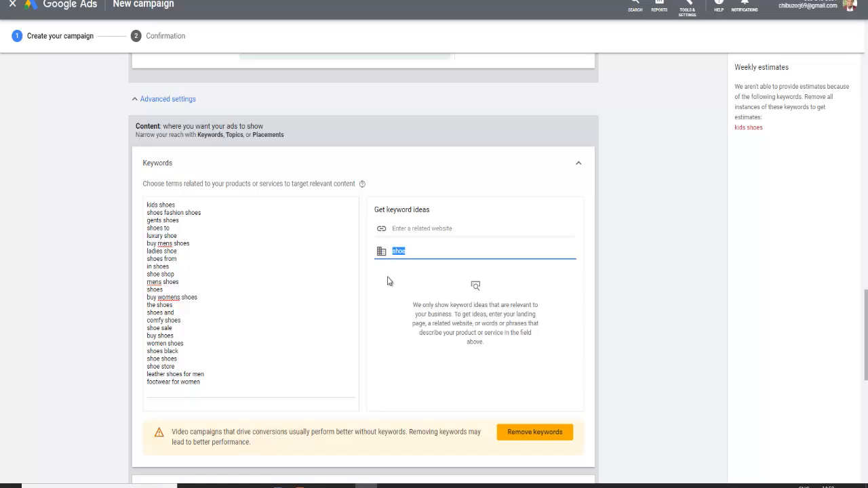
click(366, 302)
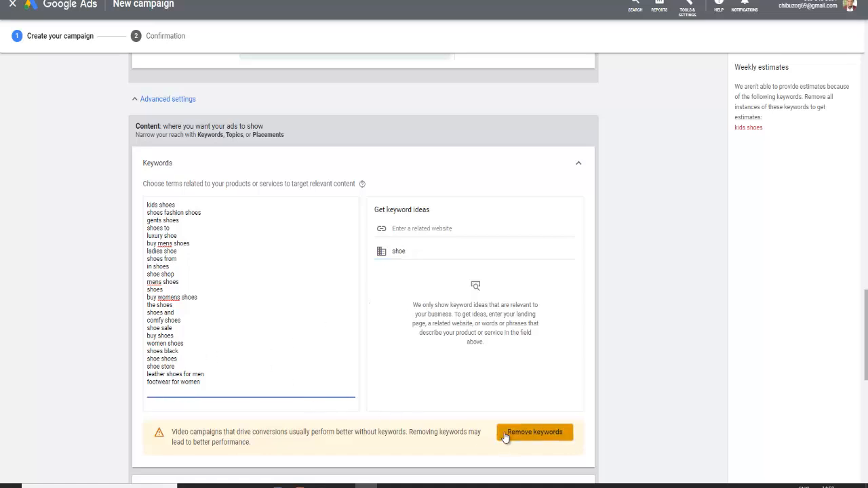
scroll(414, 392, up, 2)
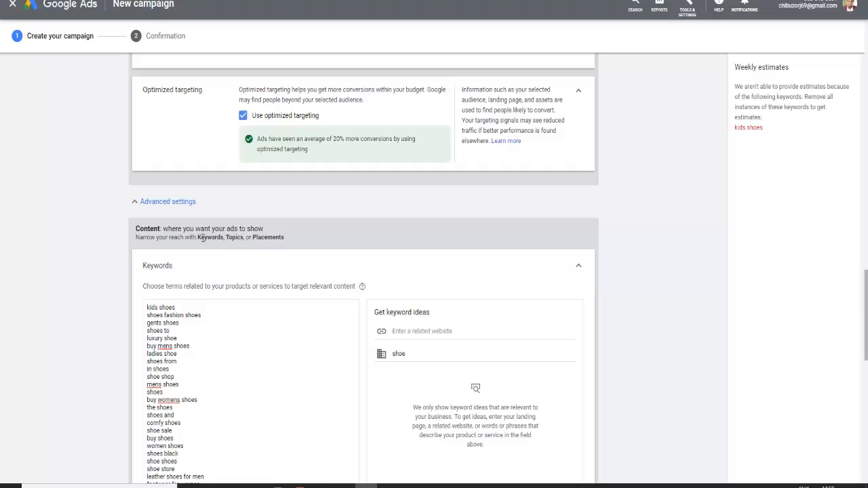
drag(199, 238, 296, 240)
scroll(390, 351, down, 3)
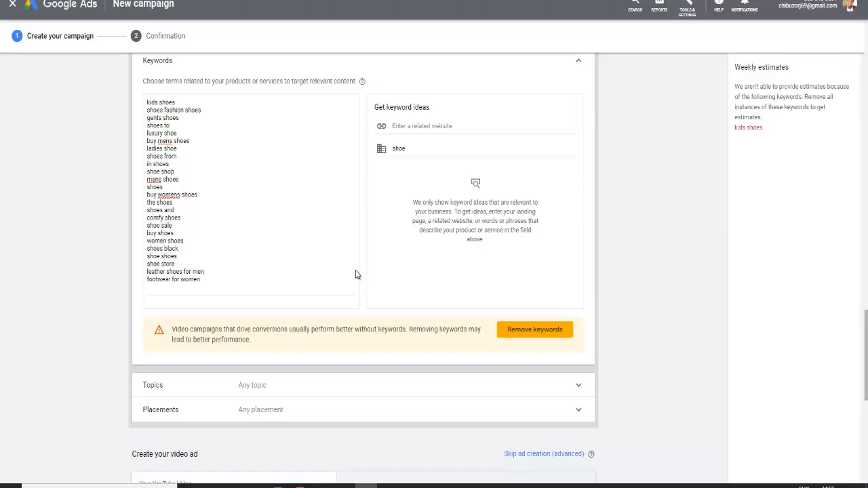
scroll(502, 319, down, 3)
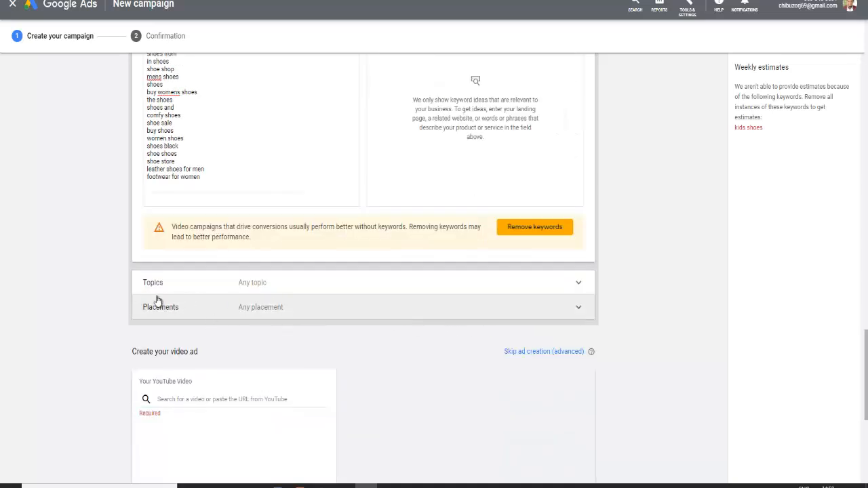
Expand the topic targeting, select Arts & Entertainment and Autos & Vehicles, and clear the whole topic selection
click(274, 289)
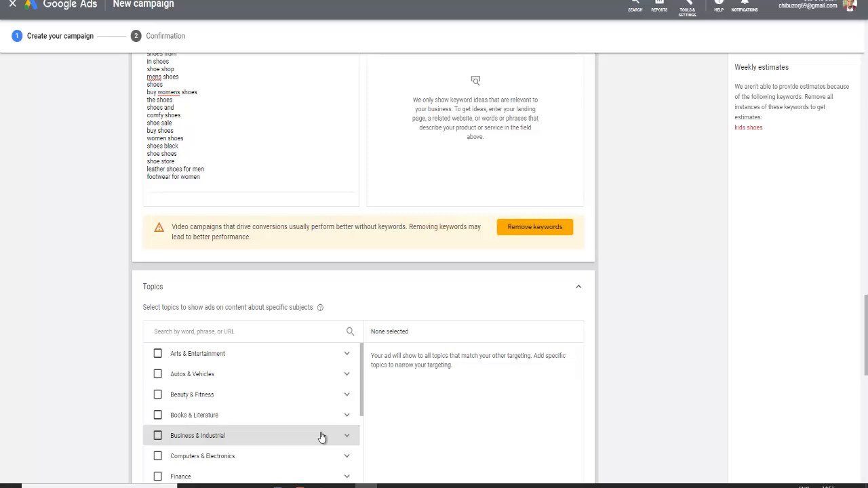
click(157, 354)
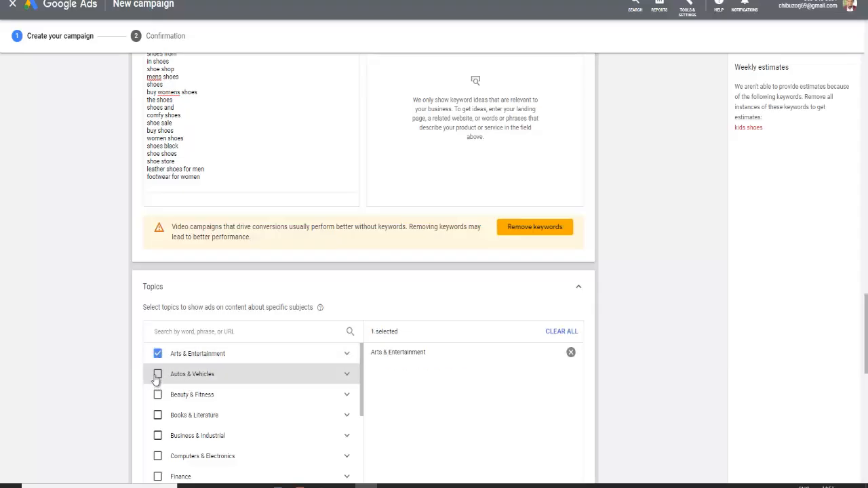
click(156, 377)
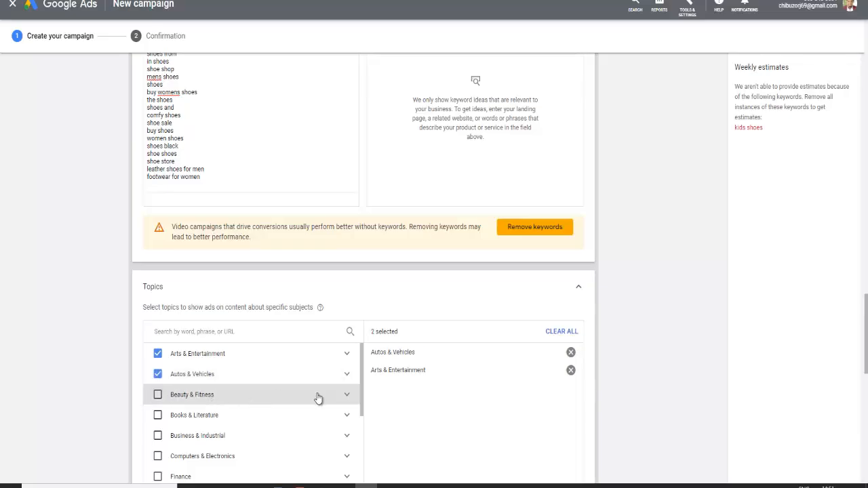
click(562, 331)
scroll(479, 356, down, 4)
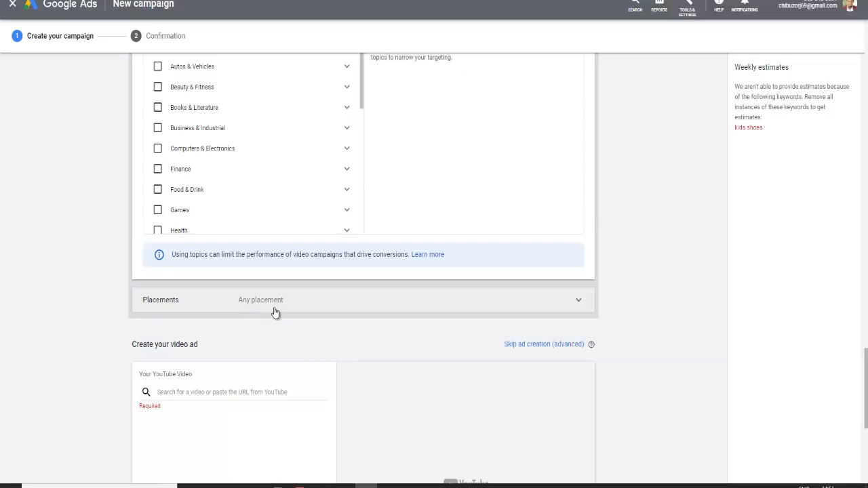
Expand the placement targeting, and remove all keywords from the content targeting
click(274, 310)
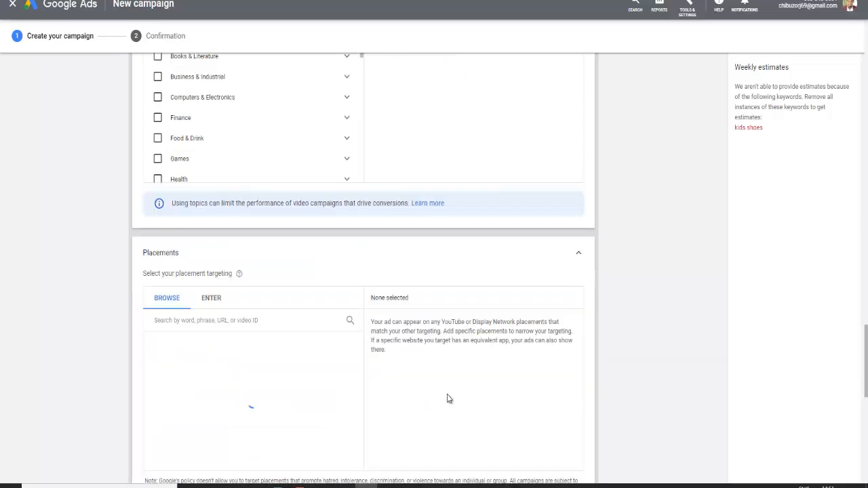
scroll(448, 399, up, 2)
scroll(448, 399, up, 8)
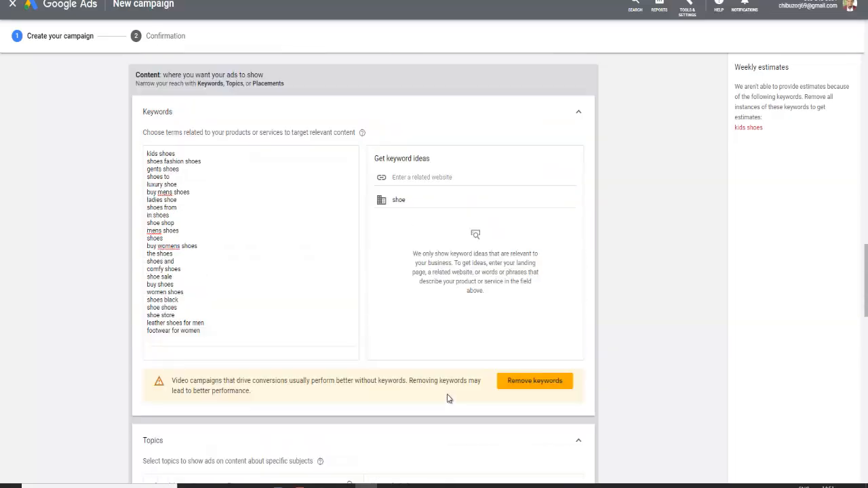
scroll(447, 399, up, 1)
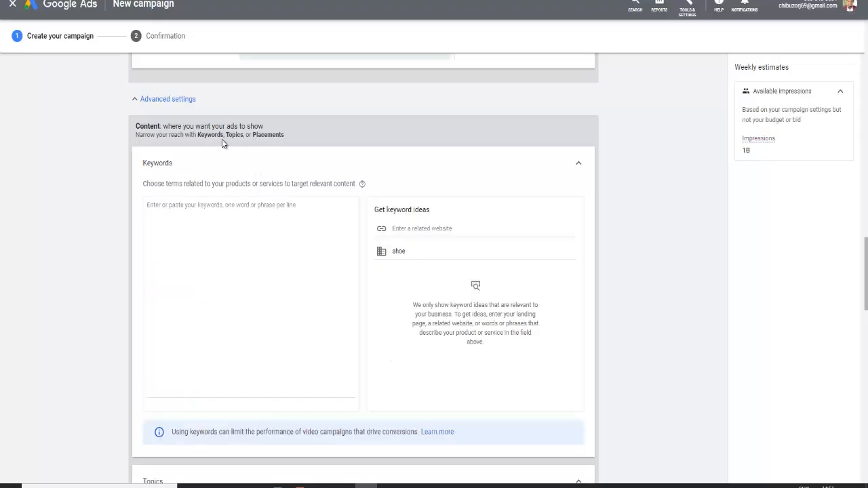
Examine how the content section narrows reach, reading through the list of topics and the placement categories
double_click(234, 136)
drag(253, 135, 287, 140)
scroll(434, 324, down, 5)
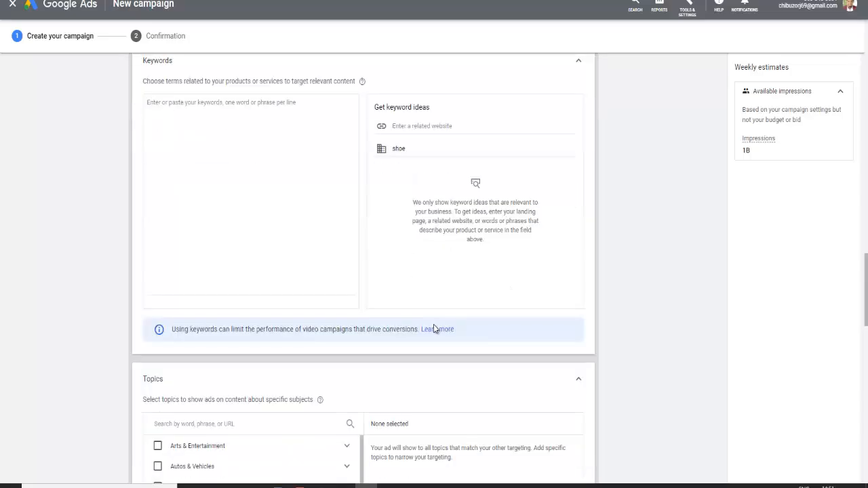
scroll(296, 371, down, 3)
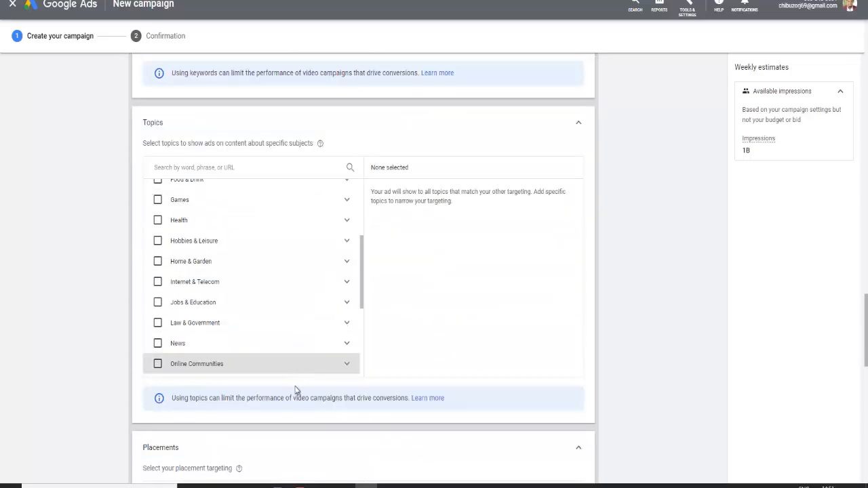
scroll(374, 397, down, 4)
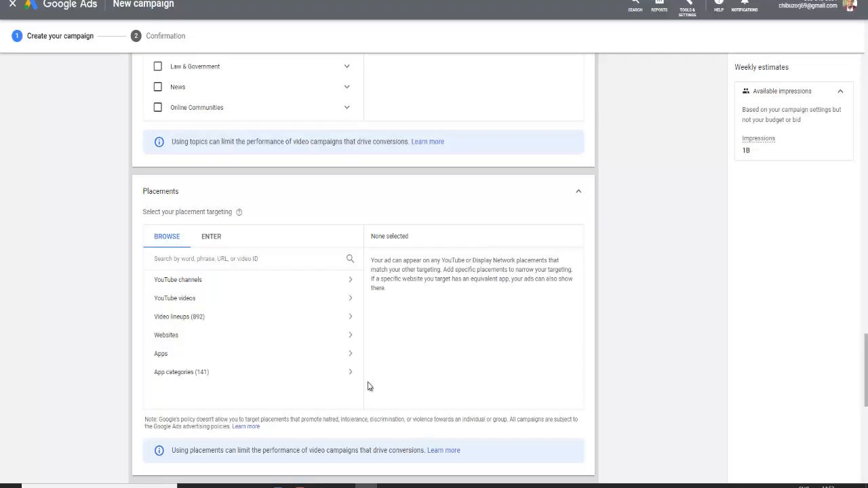
Search the YouTube channel placements for "entrepreneur"
click(234, 284)
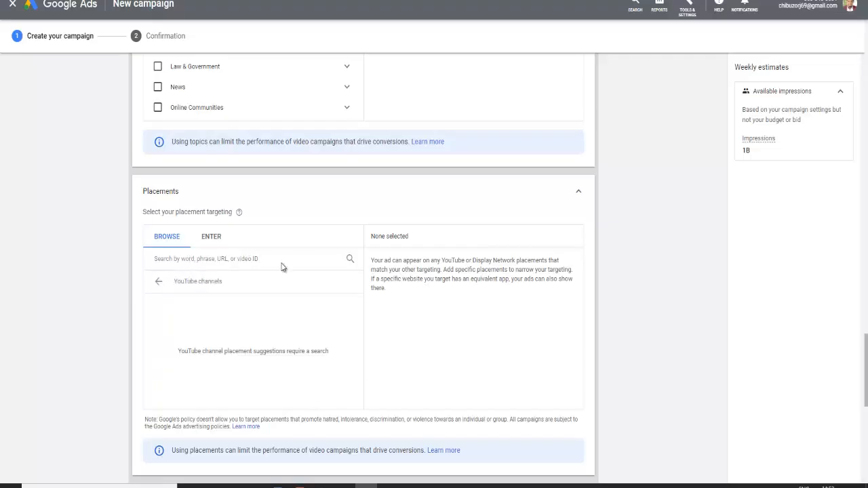
click(224, 263)
text(ent)
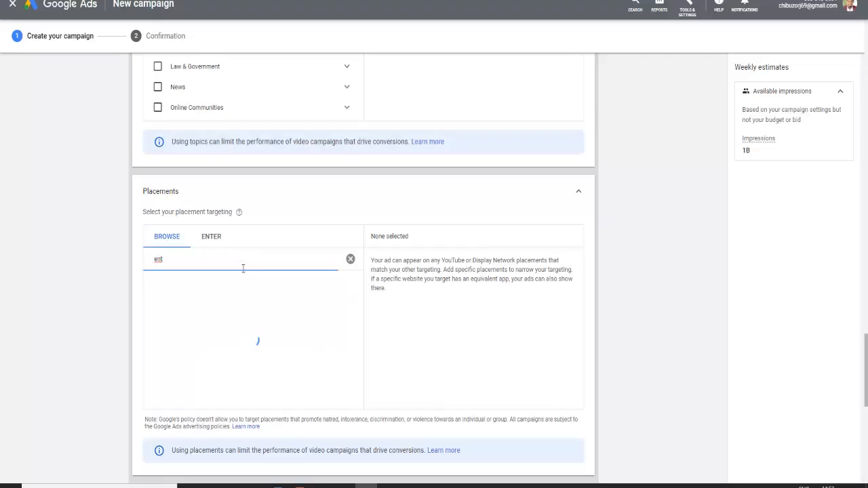
text(repreneur)
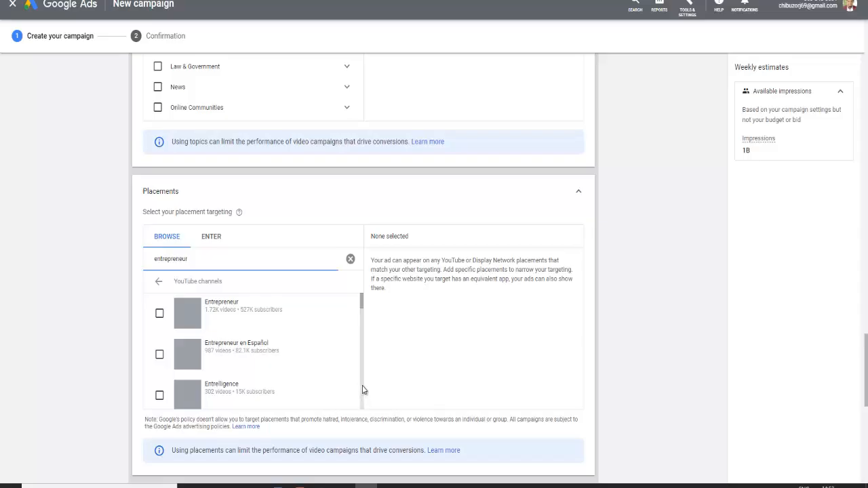
Look through the suggested entrepreneur channels, load more of them, and clear the placement search
scroll(362, 308, down, 8)
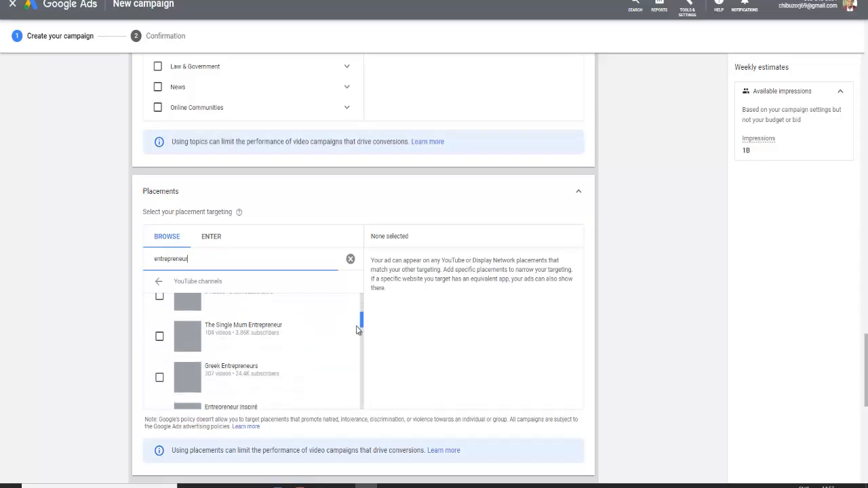
scroll(346, 373, down, 4)
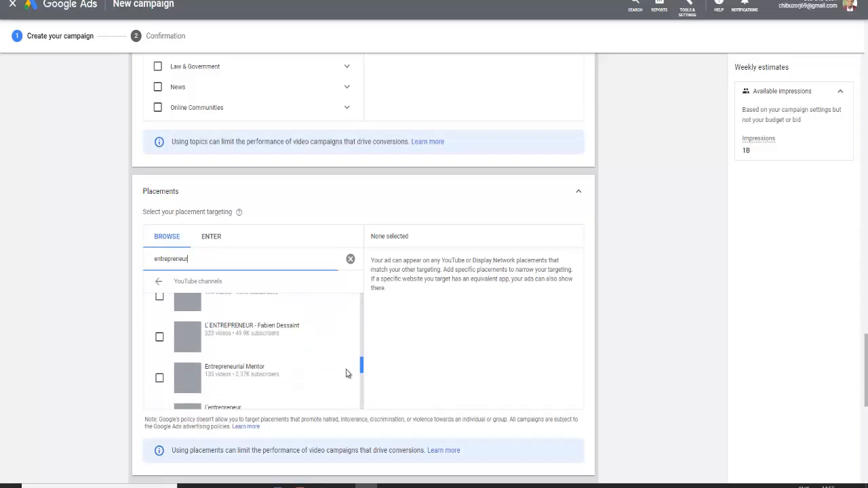
scroll(345, 385, down, 2)
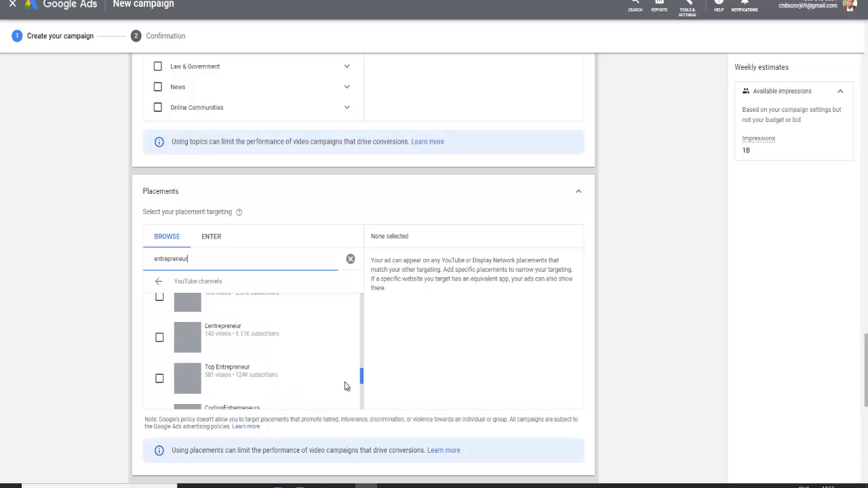
scroll(344, 397, down, 4)
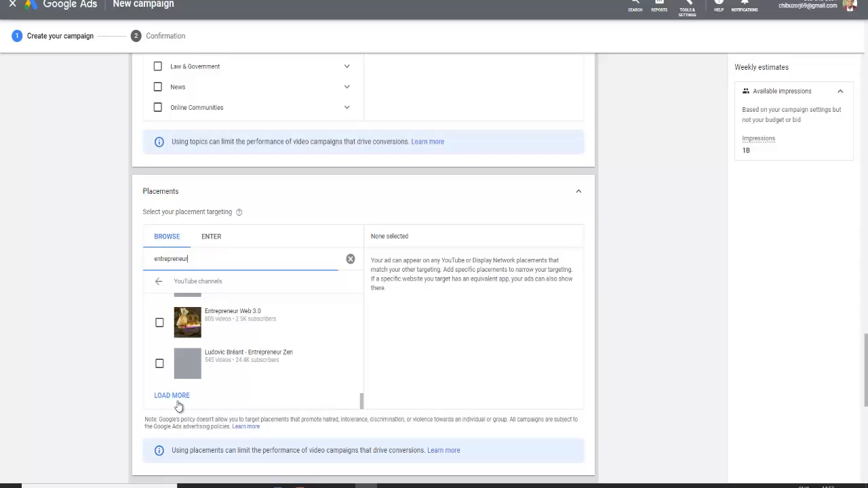
click(175, 398)
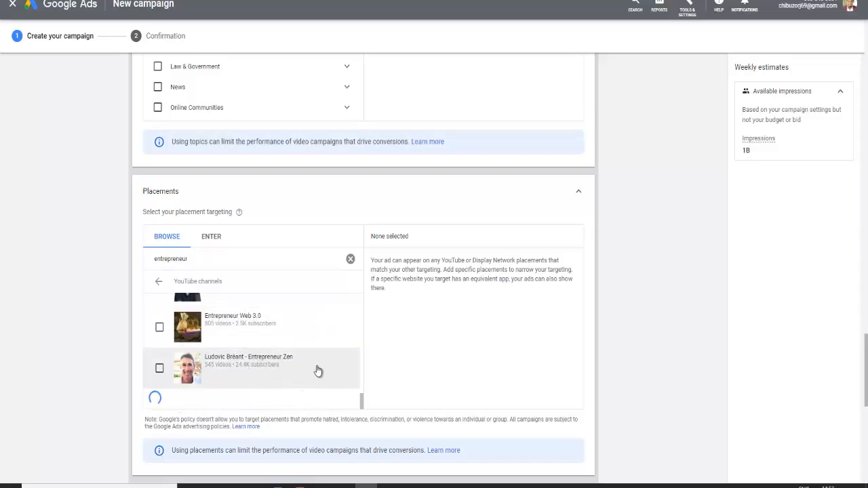
drag(363, 405, 361, 320)
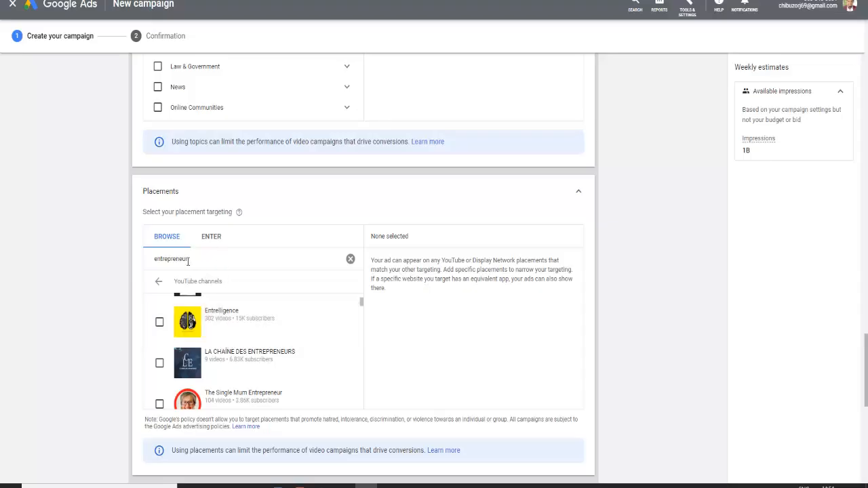
drag(190, 260, 154, 260)
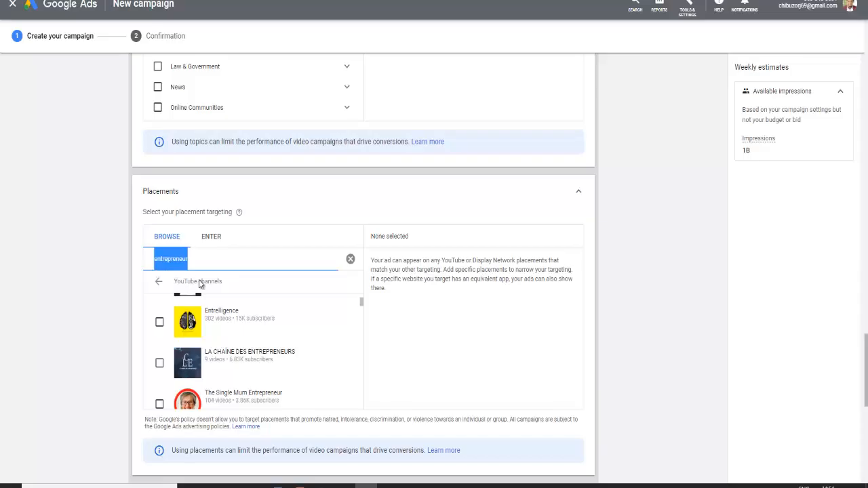
click(351, 260)
Search for "degenius" as the YouTube video of the video ad, and show YouTube's create option for uploading a video
scroll(409, 332, down, 3)
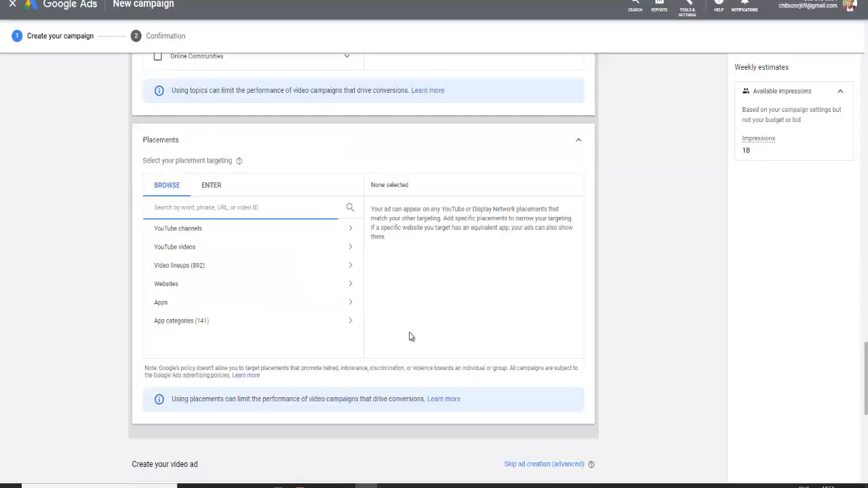
scroll(410, 337, down, 2)
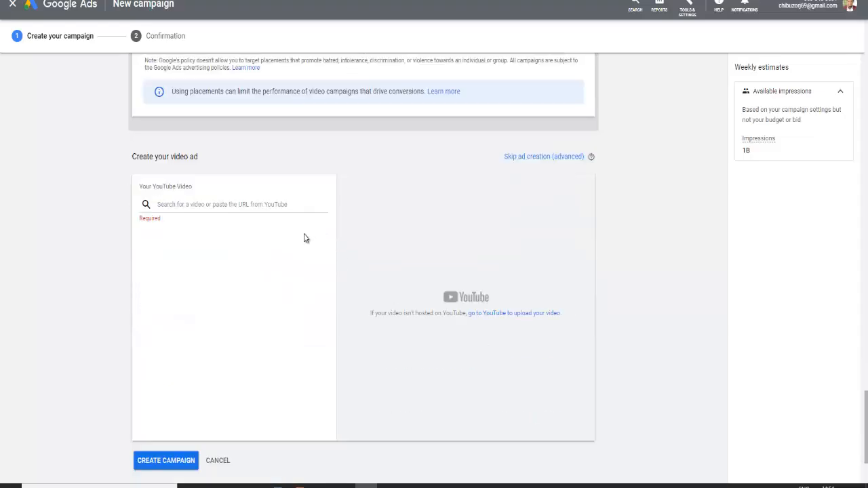
click(183, 204)
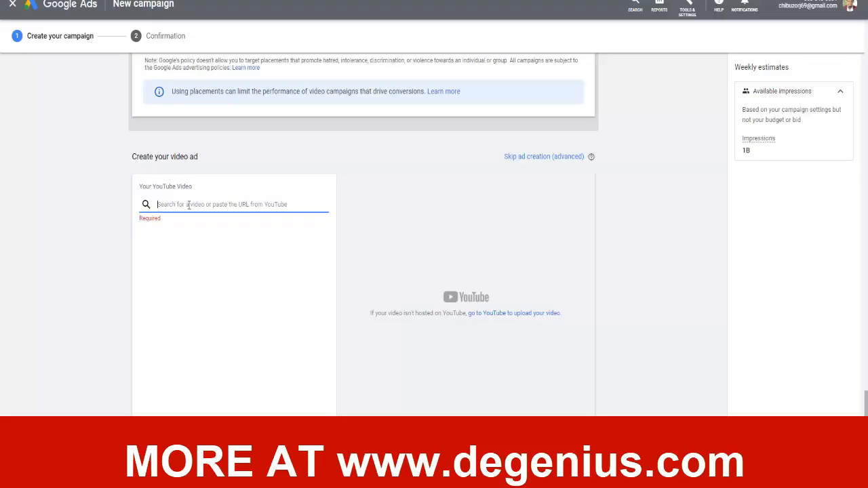
text(degenius)
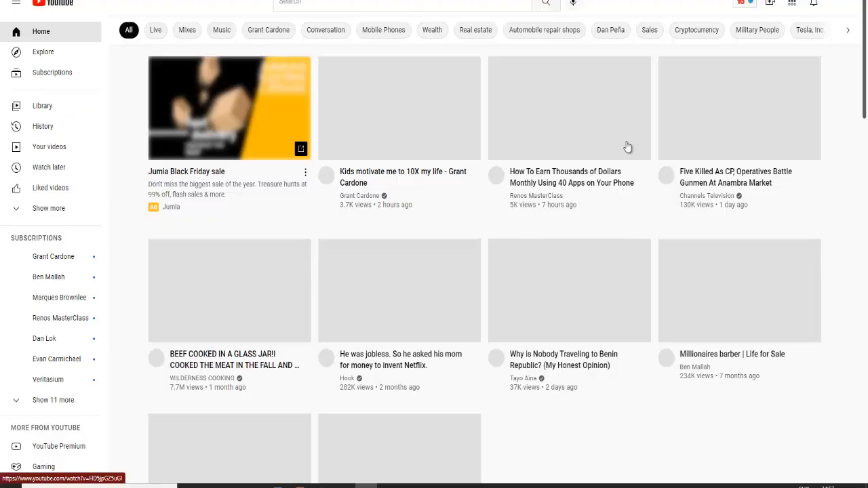
click(768, 6)
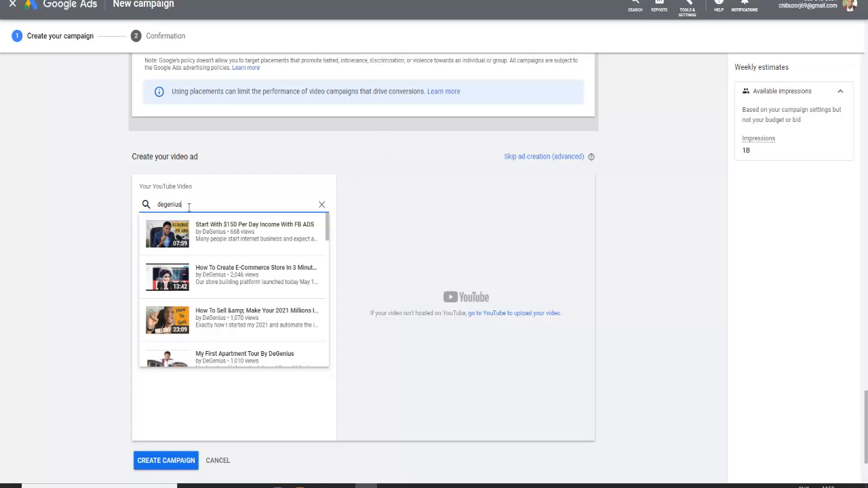
Choose "Start With $150 Per Day Income With FB ADS" from the search results as the ad's YouTube video
drag(190, 205, 154, 212)
click(229, 260)
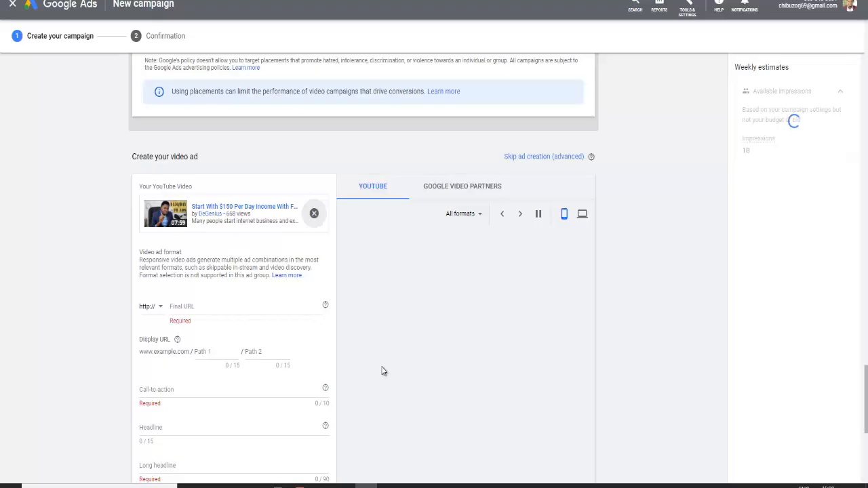
scroll(184, 319, down, 2)
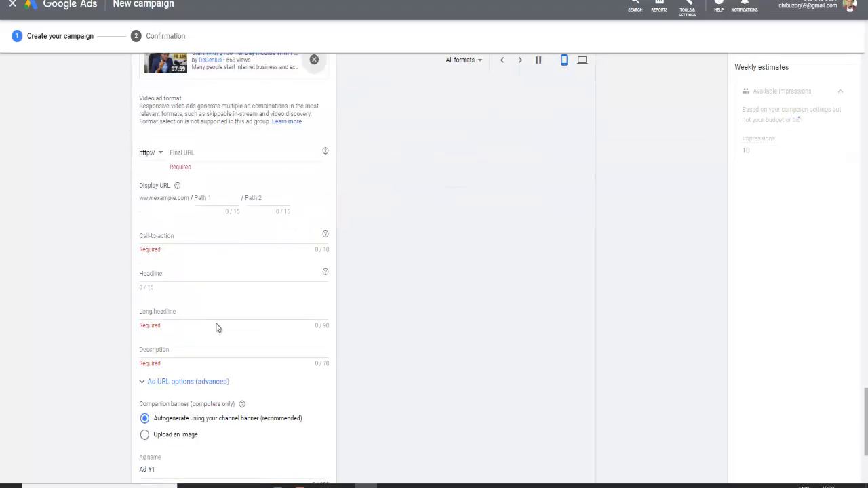
scroll(218, 292, up, 1)
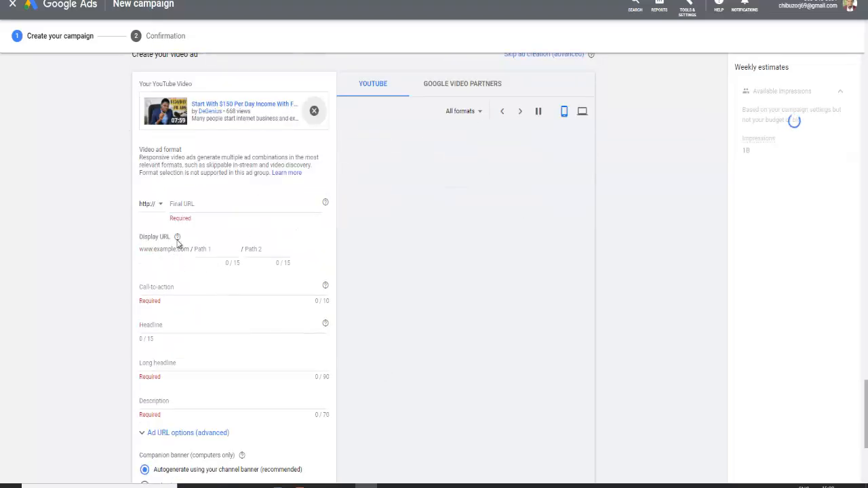
Go over the final URL and display URL fields, and set the ad's call-to-action to "Learn more"
click(177, 201)
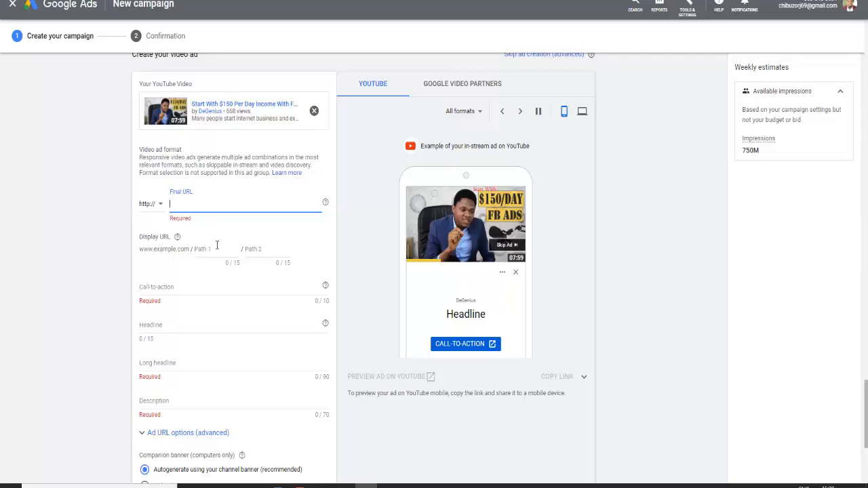
drag(142, 237, 170, 237)
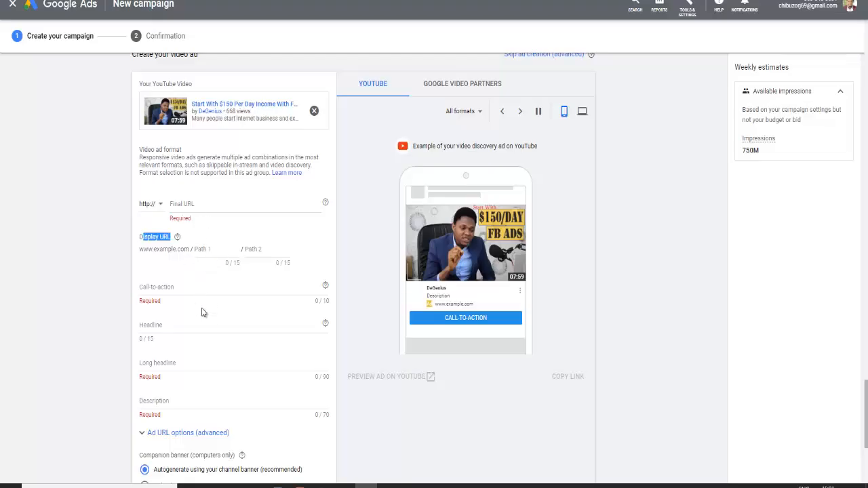
scroll(200, 314, down, 2)
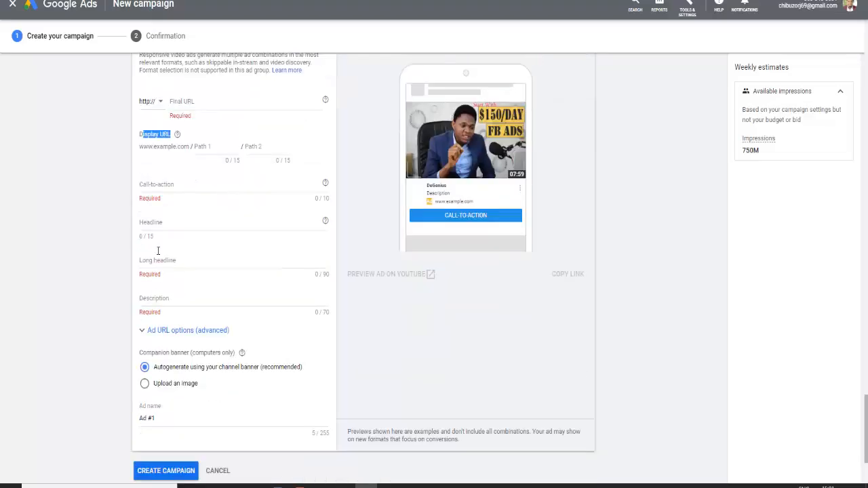
click(160, 193)
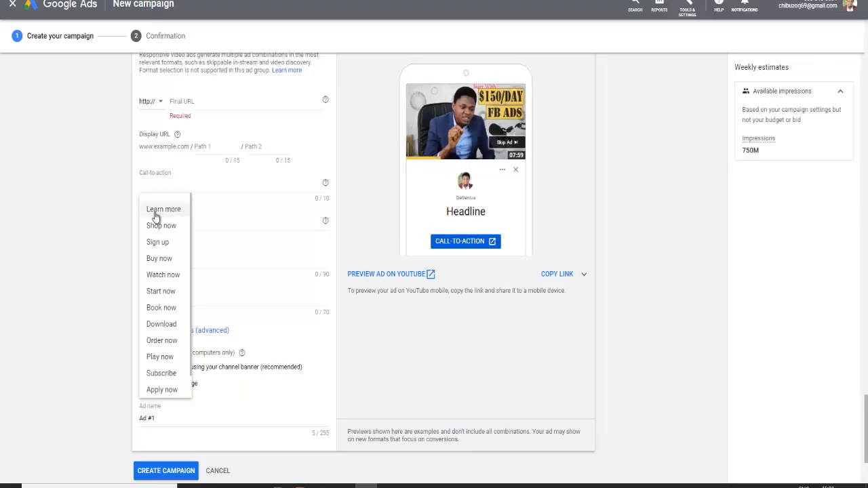
click(157, 210)
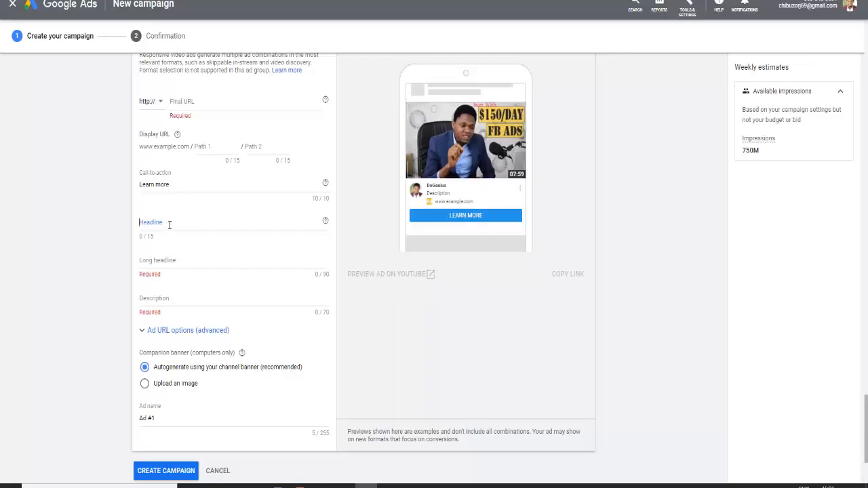
Enter "Your best shoe" as the ad's headline and "Your best" as its long headline
click(194, 222)
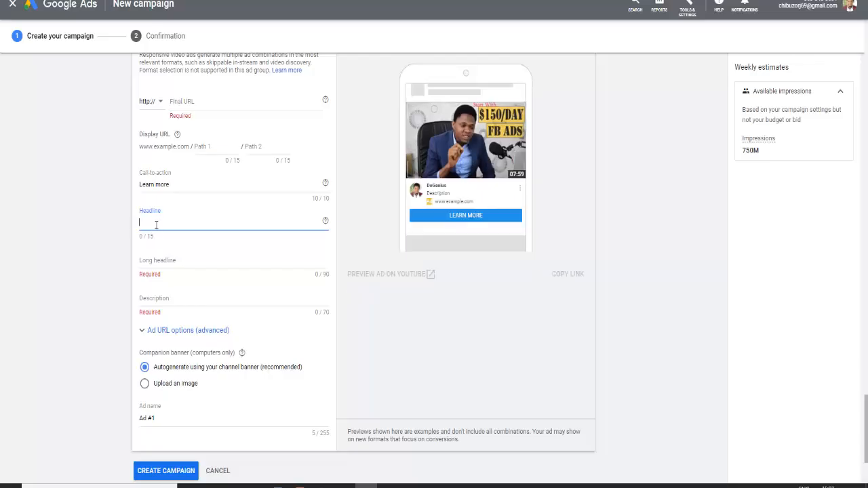
text(Y)
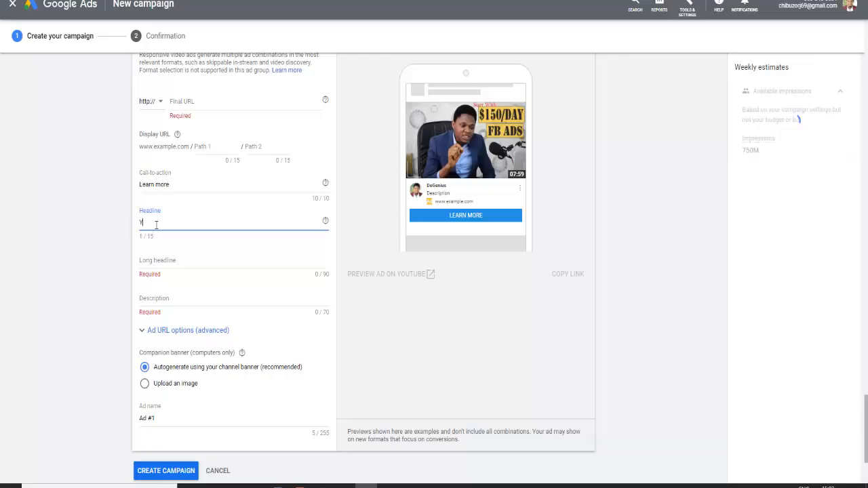
text(our best shoe)
click(171, 262)
text(You)
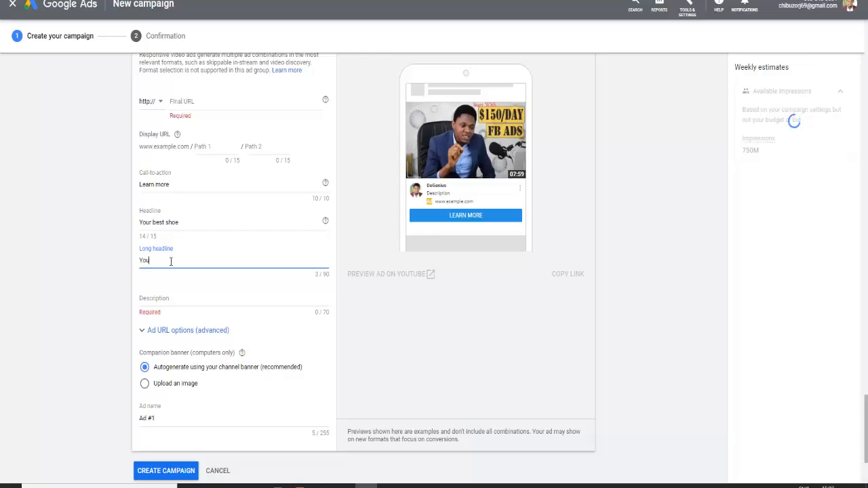
text(r best)
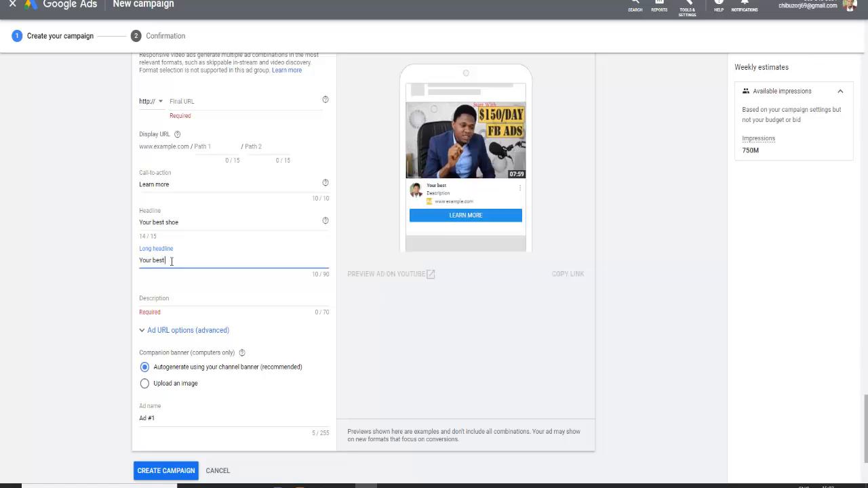
Inspect the empty description field and the advanced ad URL options, and collapse those options again
click(170, 298)
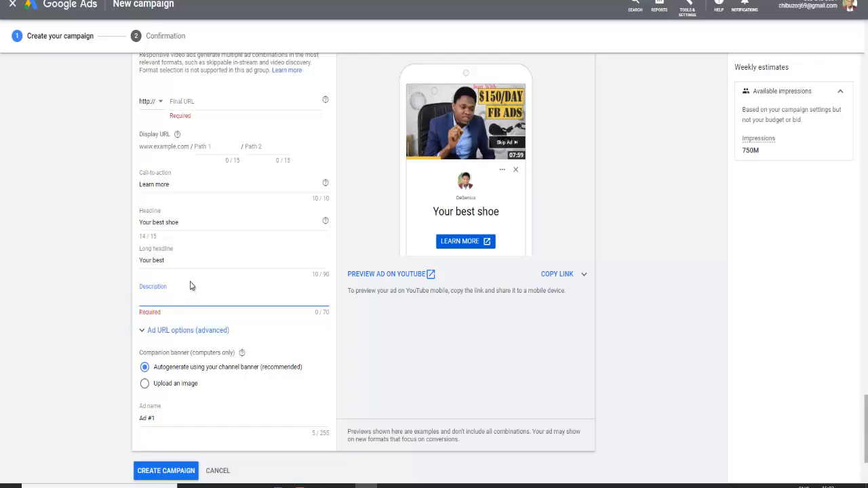
scroll(170, 353, down, 1)
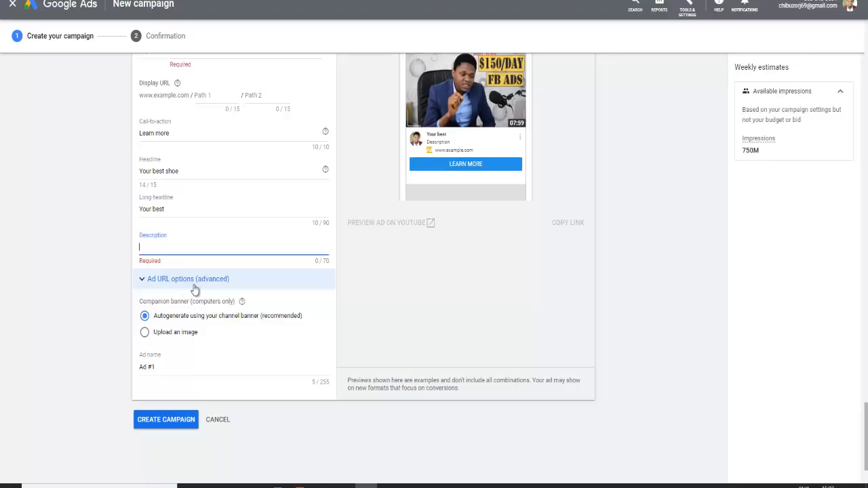
click(161, 284)
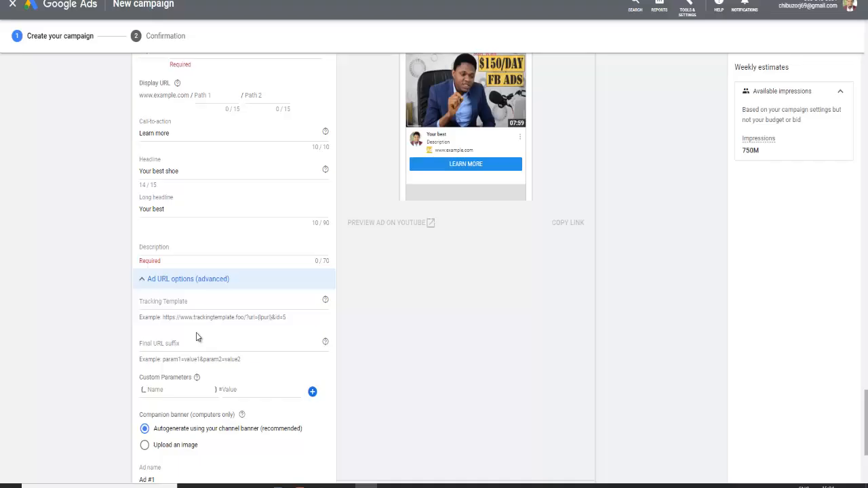
click(174, 281)
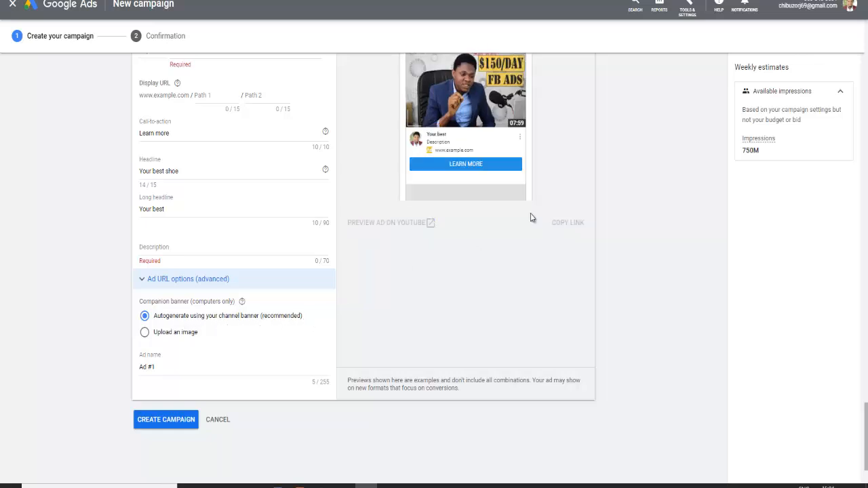
Review the video ad's fields, preview and companion banner options, and select the current ad name text
scroll(532, 218, up, 3)
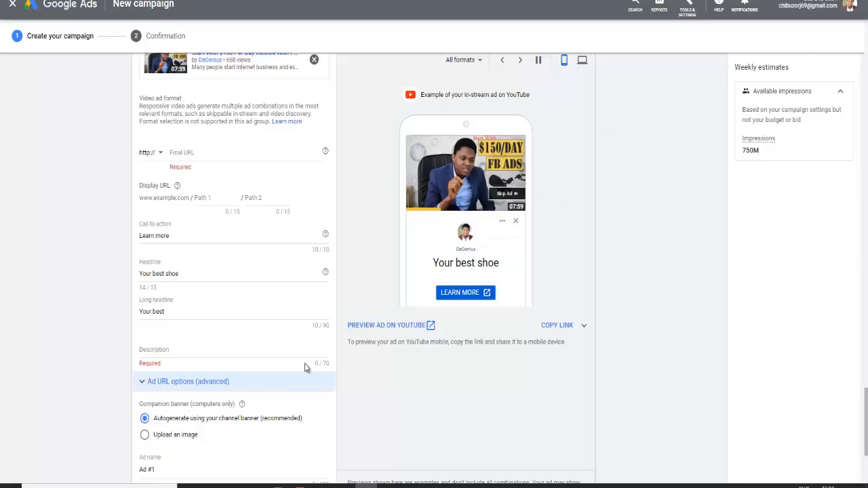
scroll(305, 368, down, 3)
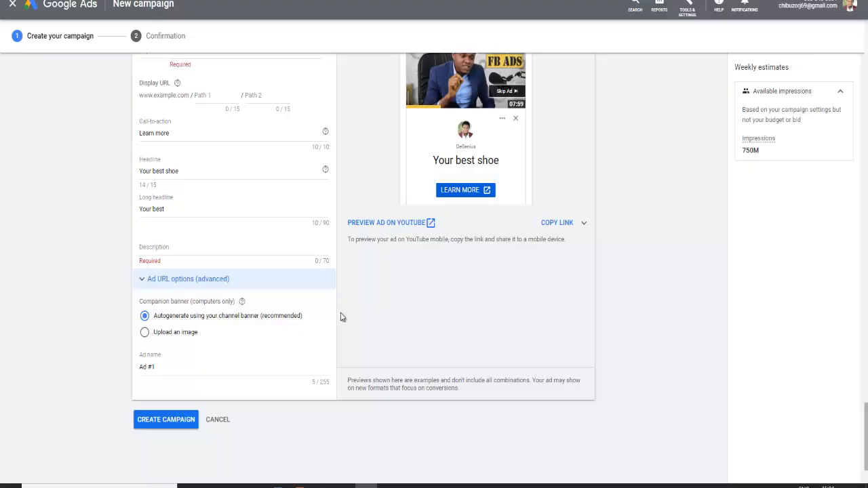
scroll(345, 316, up, 1)
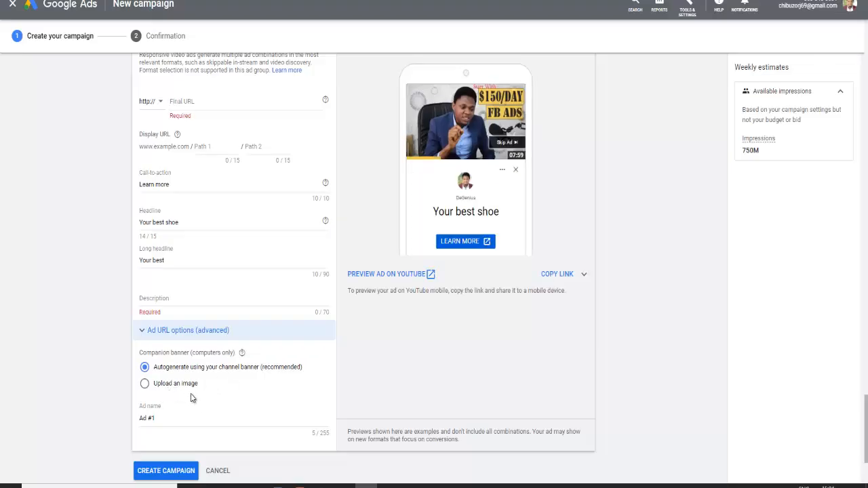
scroll(187, 396, down, 1)
click(149, 370)
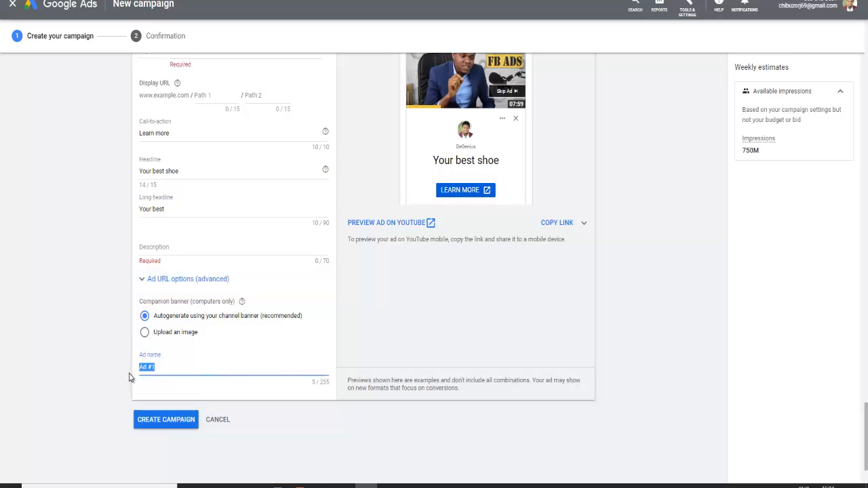